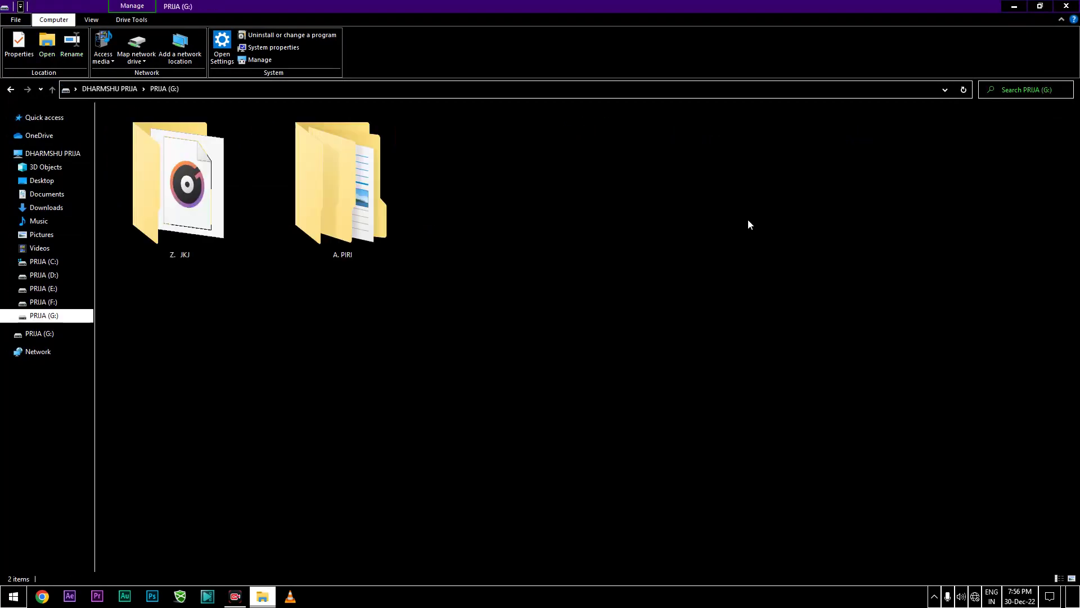
{"action": "left_click", "coordinate": [321, 205]}
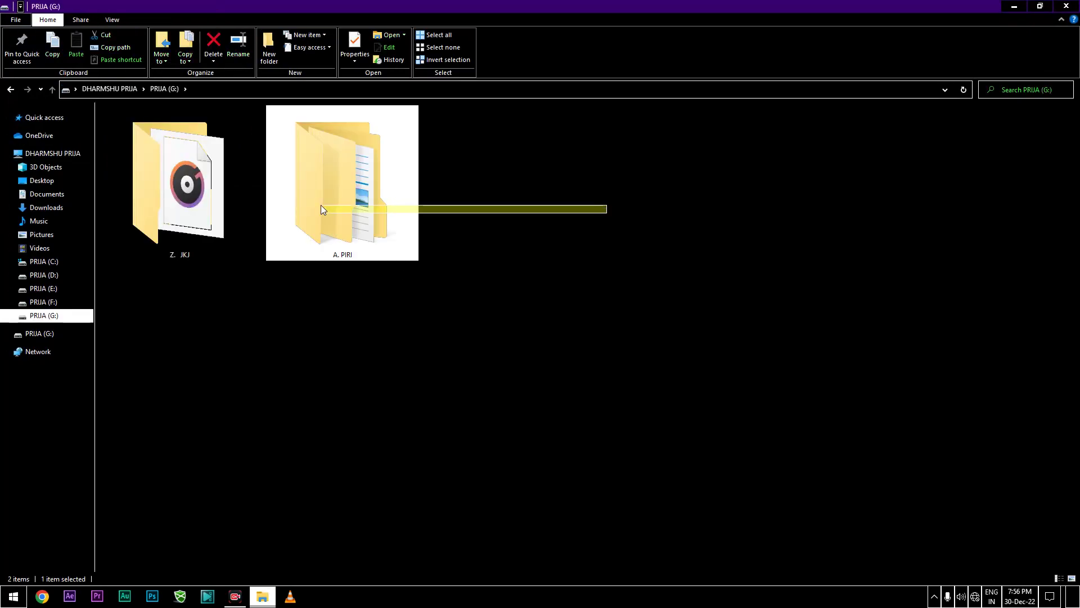
{"action": "left_click", "coordinate": [664, 250]}
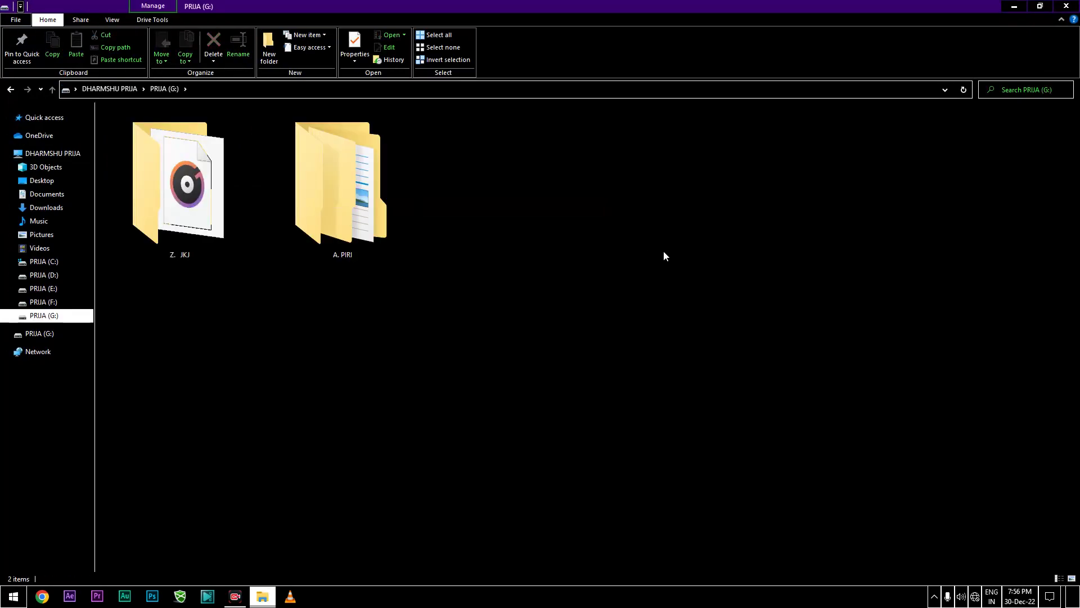
{"action": "left_click_drag", "start_coordinate": [539, 298], "coordinate": [133, 191]}
{"action": "left_click", "coordinate": [568, 264]}
- Minimize the G: drive window and refresh the desktop
{"action": "left_click", "coordinate": [1015, 7]}
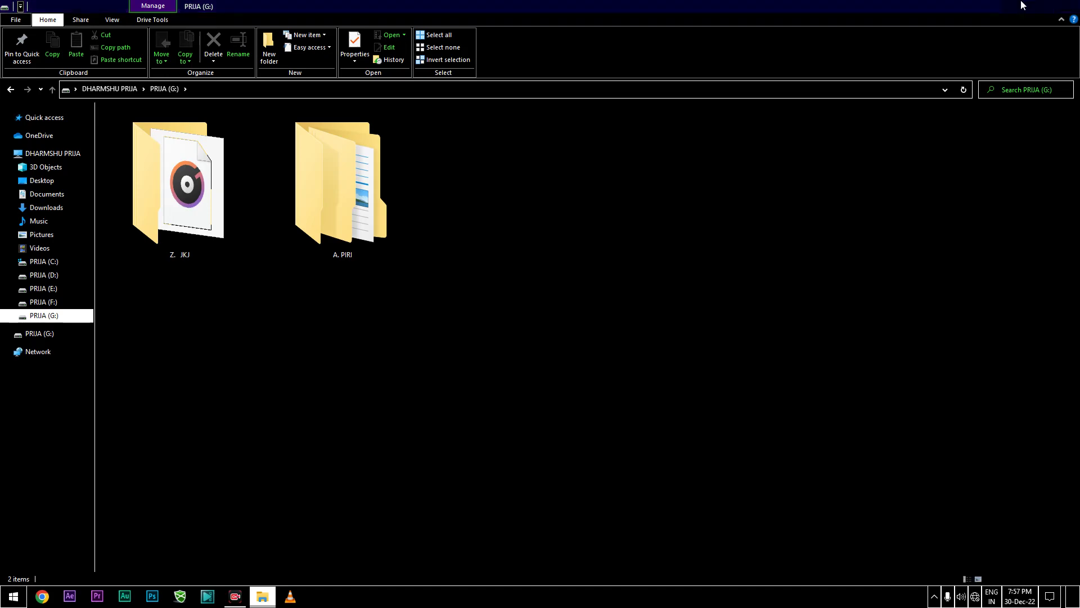
{"action": "right_click", "coordinate": [330, 107]}
{"action": "right_click", "coordinate": [386, 126]}
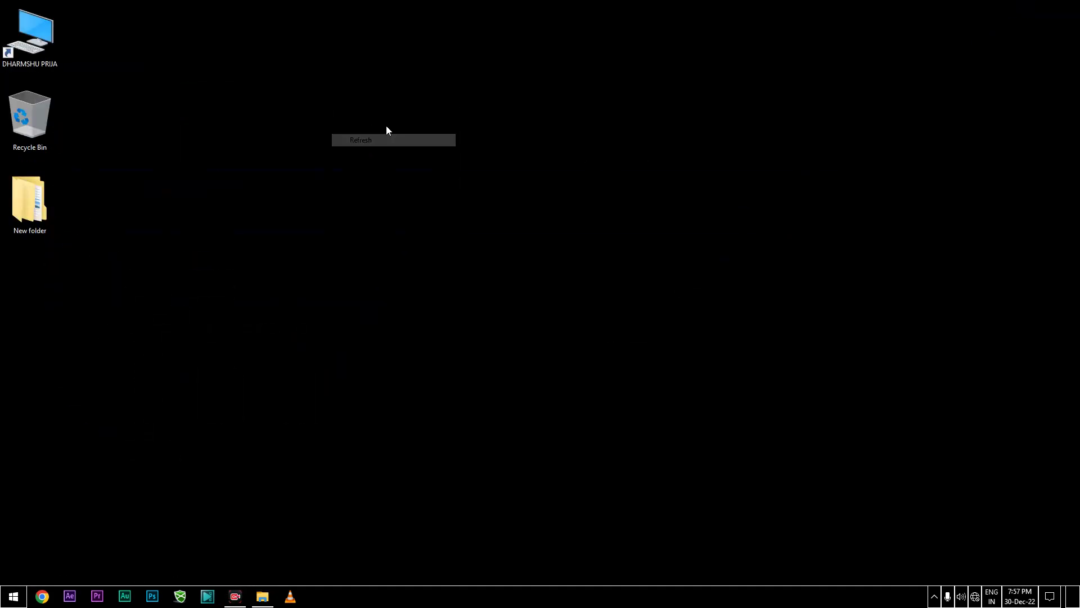
{"action": "right_click", "coordinate": [466, 135]}
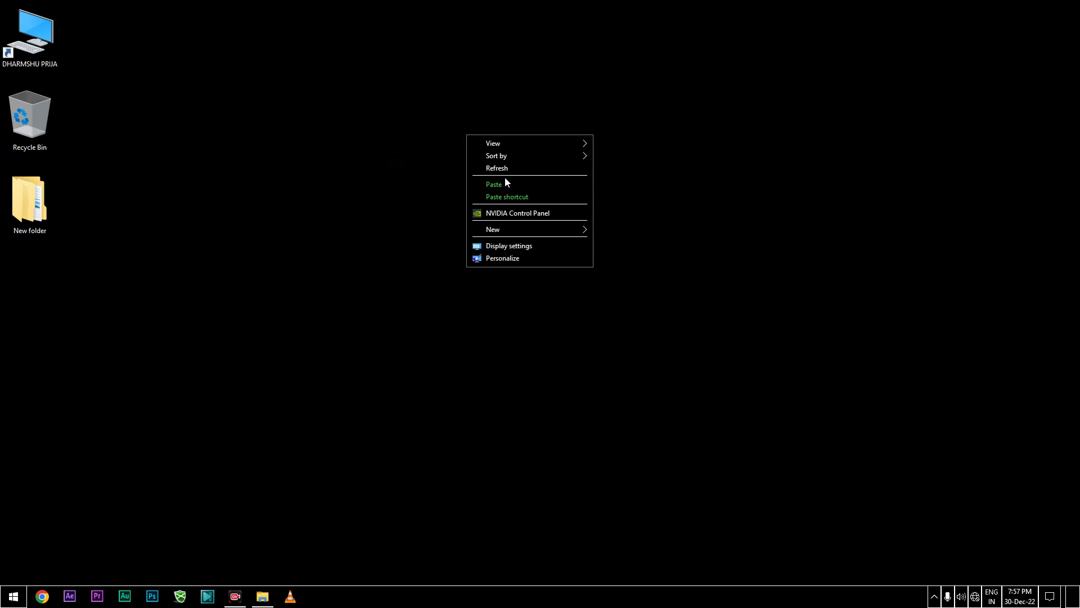
{"action": "left_click", "coordinate": [513, 168]}
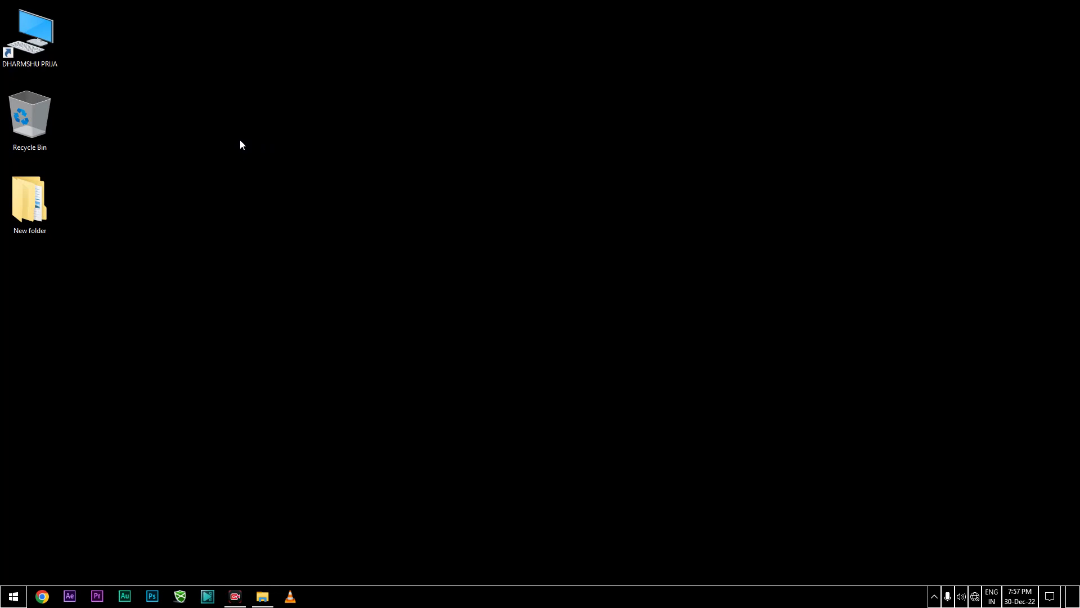
- Create a new folder on the desktop with the default name, and move it to the Recycle Bin
{"action": "key", "text": "ctrl+shift+n"}
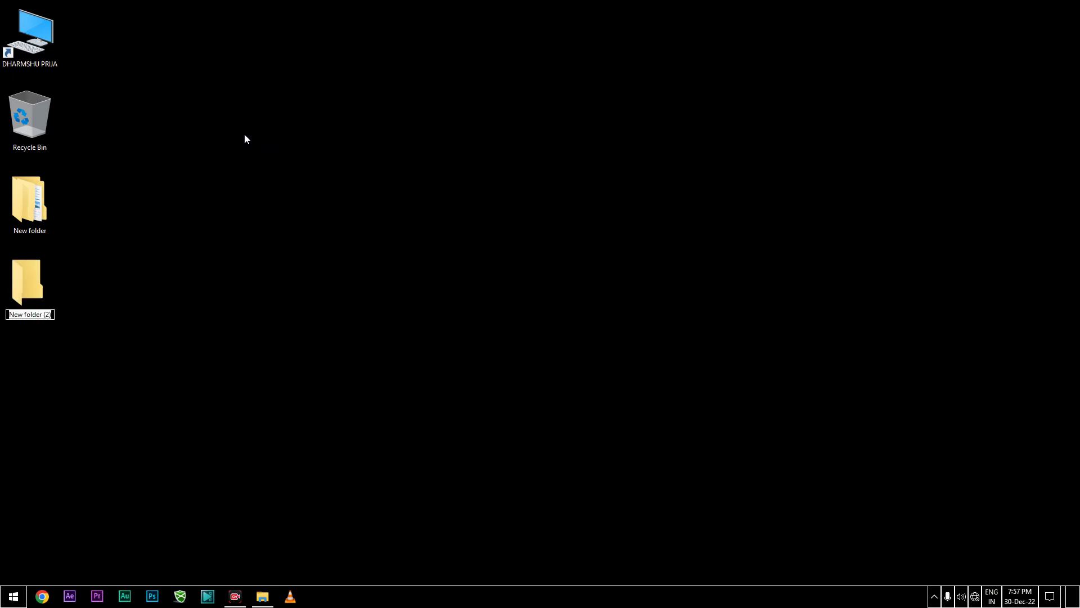
{"action": "key", "text": "Return"}
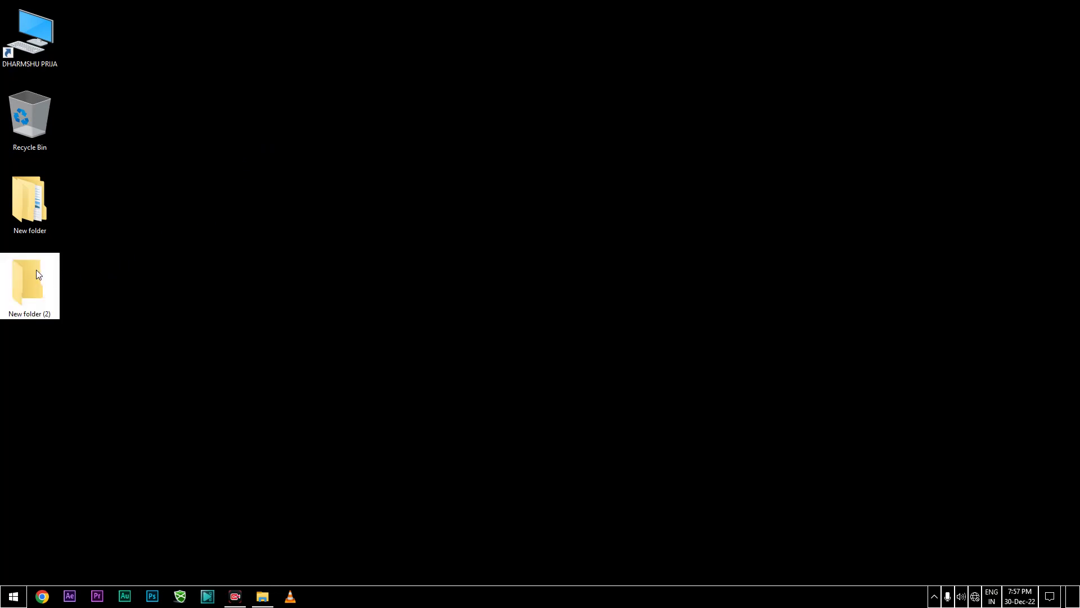
{"action": "key", "text": "Delete"}
{"action": "key", "text": "Return"}
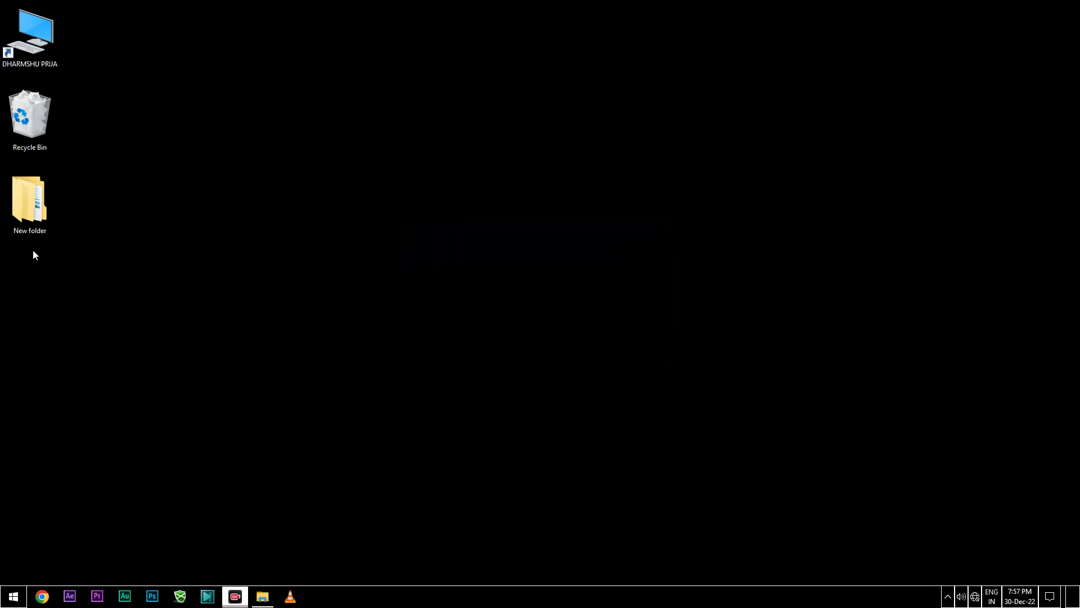
- Open the Recycle Bin, permanently delete its contents and return to the desktop
{"action": "right_click", "coordinate": [29, 119]}
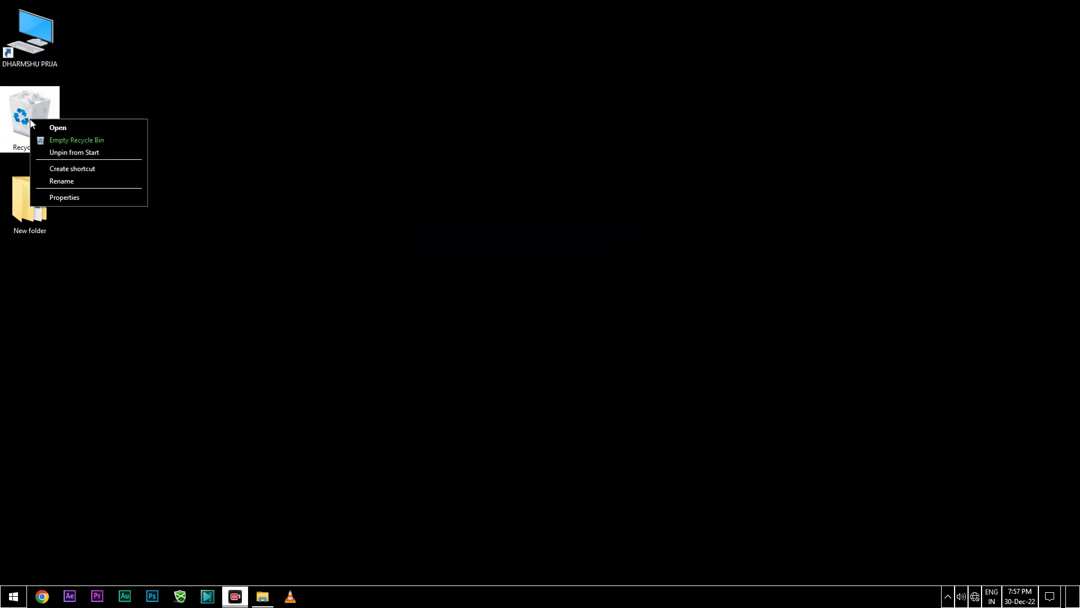
{"action": "left_click", "coordinate": [56, 127]}
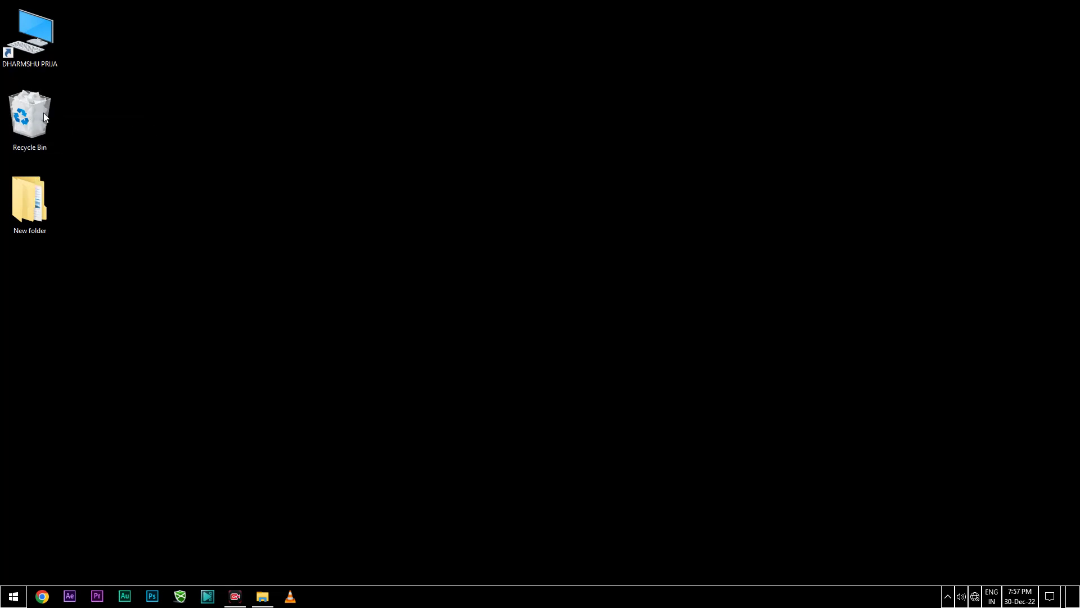
{"action": "left_click", "coordinate": [129, 130]}
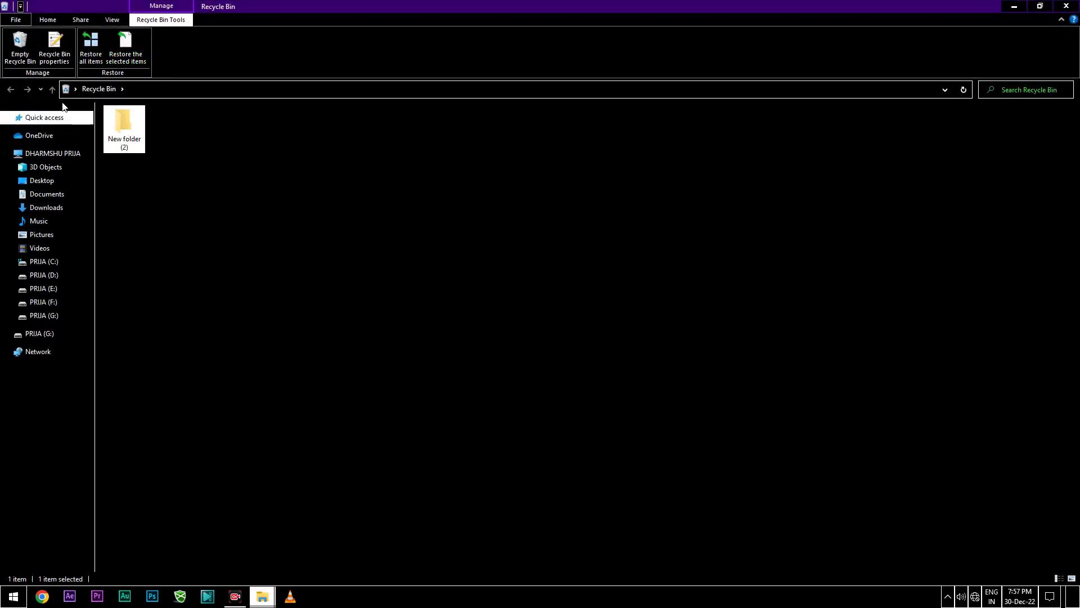
{"action": "left_click", "coordinate": [20, 46]}
{"action": "left_click", "coordinate": [585, 343]}
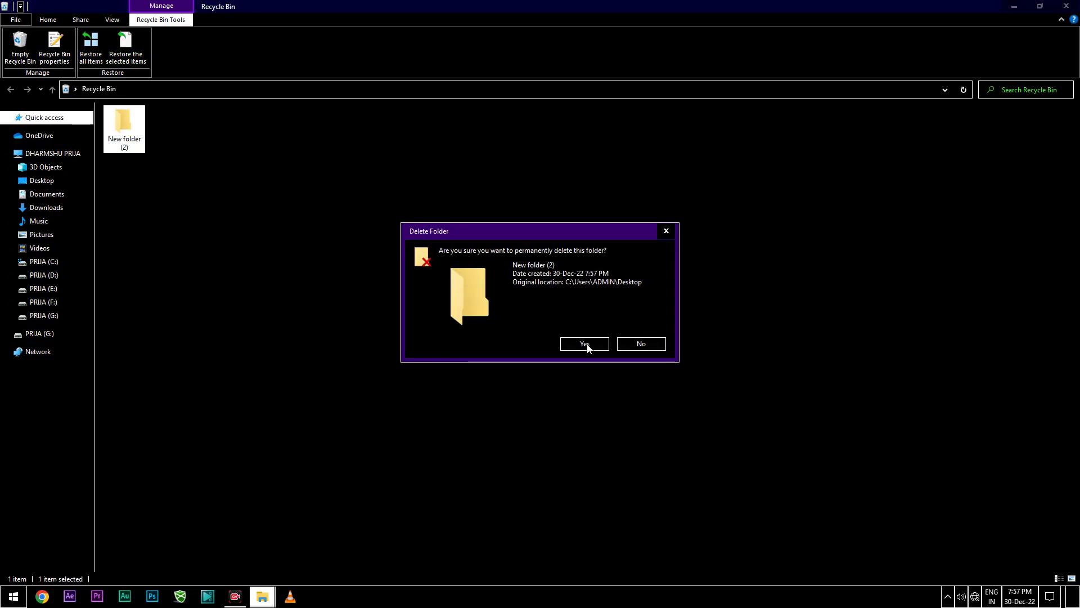
{"action": "key", "text": "super+d"}
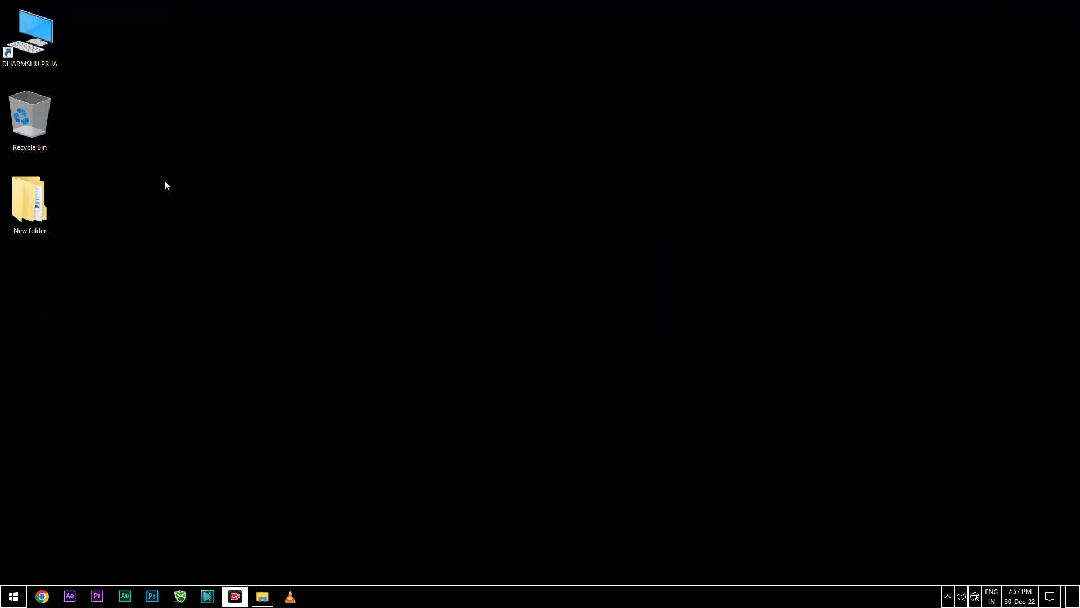
- Open the G: drive from the computer shortcut on the desktop
{"action": "double_click", "coordinate": [29, 33]}
{"action": "left_click", "coordinate": [801, 220]}
{"action": "double_click", "coordinate": [800, 220]}
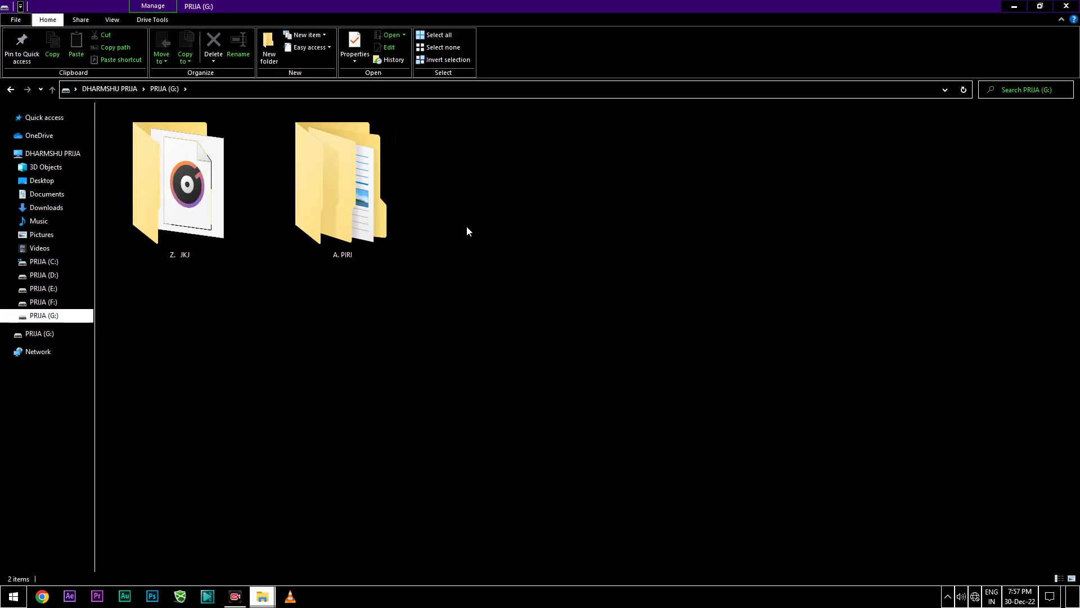
- Create a default-named new folder in the G: drive, delete it to the Recycle Bin and refresh the view
{"action": "key", "text": "ctrl+shift+n"}
{"action": "left_click", "coordinate": [728, 231]}
{"action": "left_click", "coordinate": [528, 220]}
{"action": "key", "text": "Delete"}
{"action": "key", "text": "Return"}
{"action": "right_click", "coordinate": [570, 193]}
{"action": "left_click", "coordinate": [607, 241]}
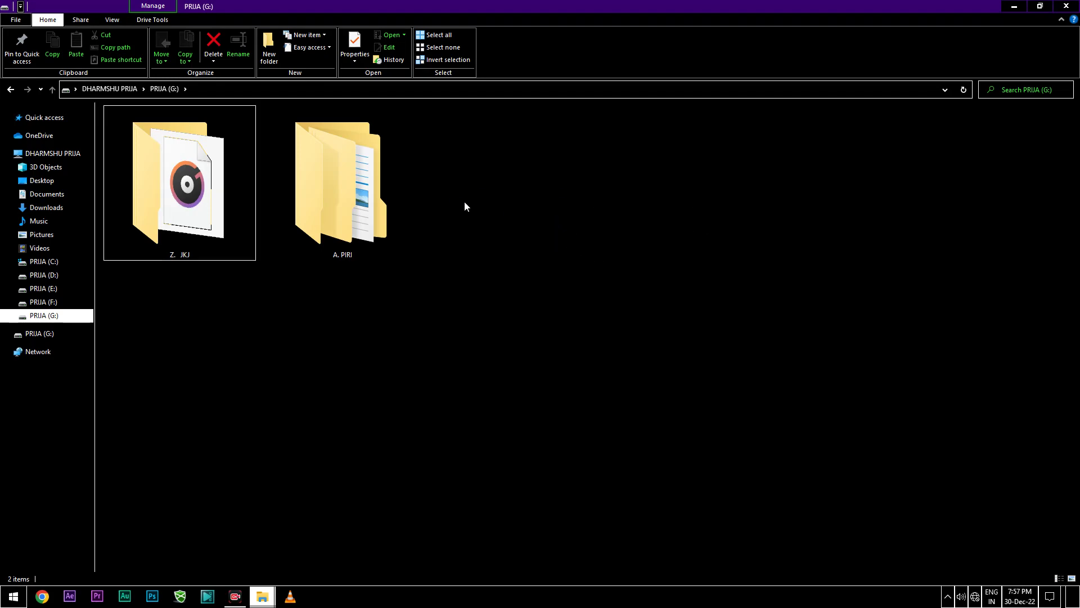
- Minimize the G: drive window and empty the Recycle Bin directly from the desktop
{"action": "left_click", "coordinate": [1014, 6]}
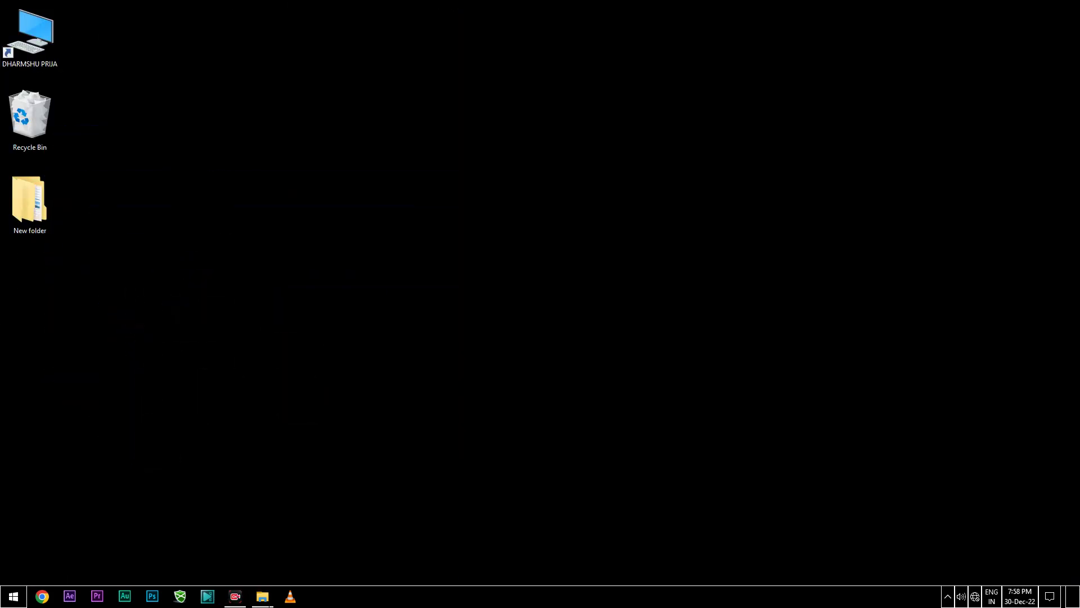
{"action": "right_click", "coordinate": [29, 131]}
{"action": "left_click", "coordinate": [83, 150]}
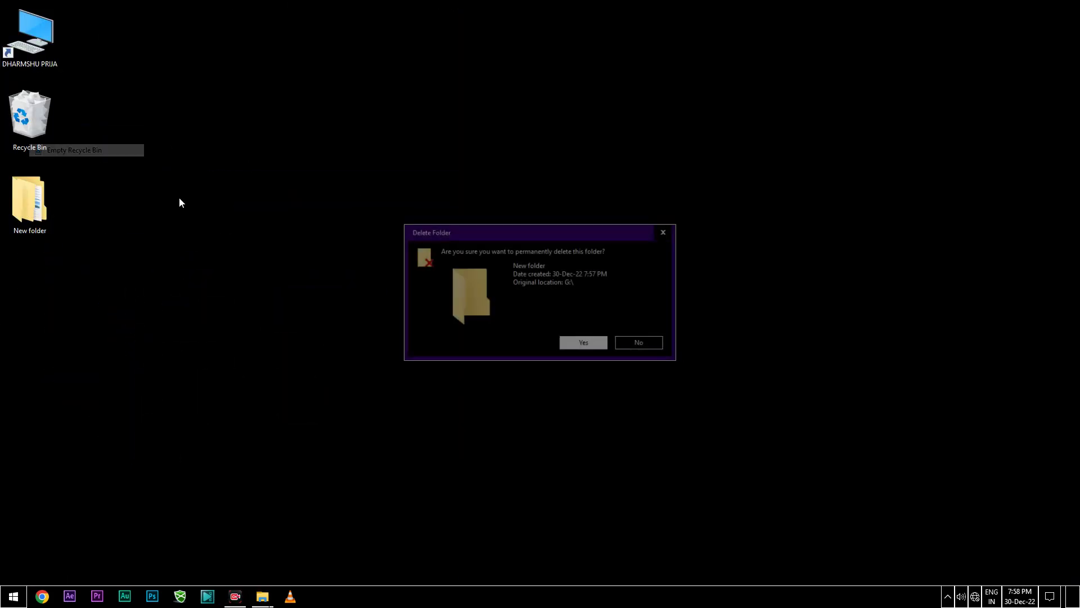
{"action": "left_click", "coordinate": [595, 344]}
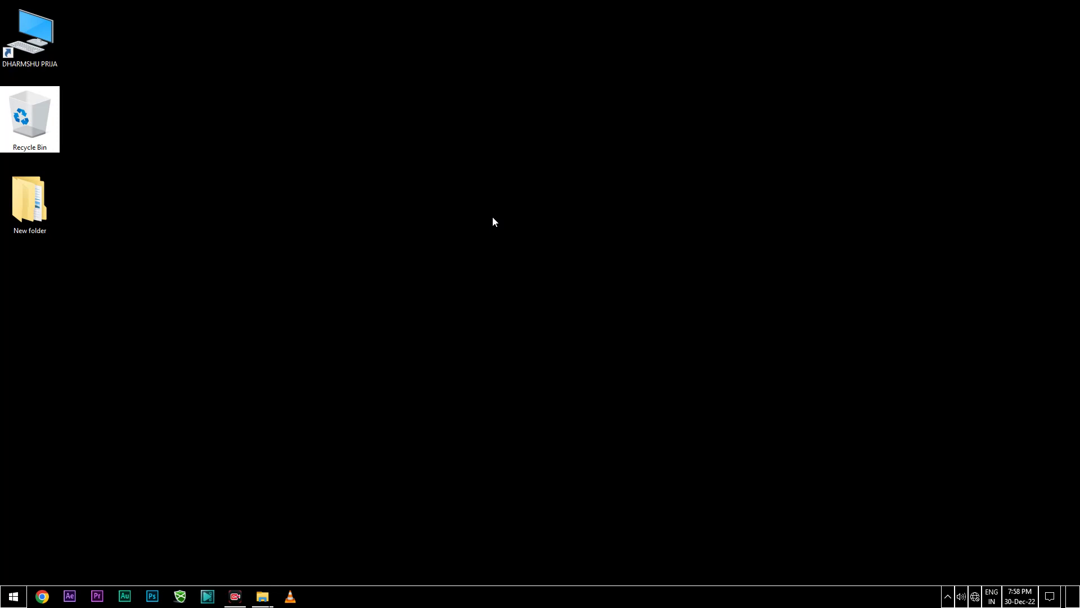
- Create a new folder on the desktop named JGJFIOJFIOJ
{"action": "right_click", "coordinate": [460, 150]}
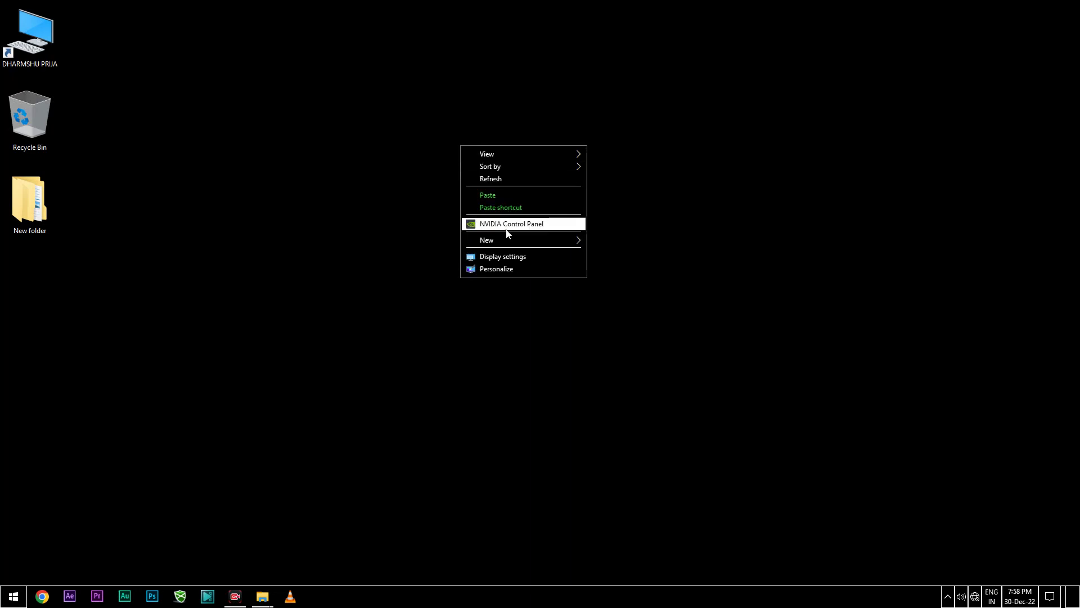
{"action": "mouse_move", "coordinate": [508, 248]}
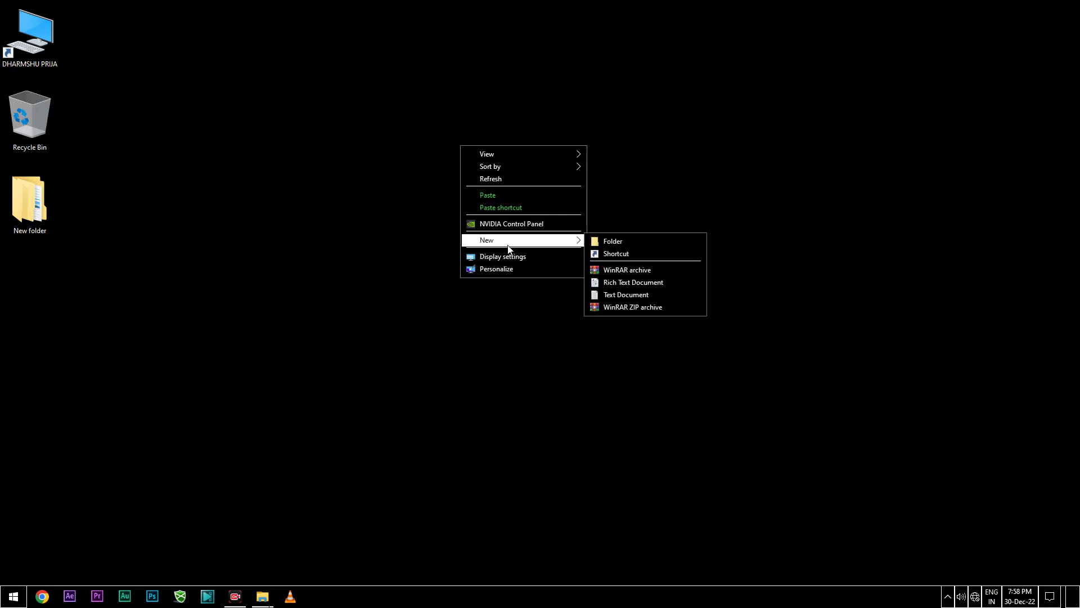
{"action": "left_click", "coordinate": [621, 241]}
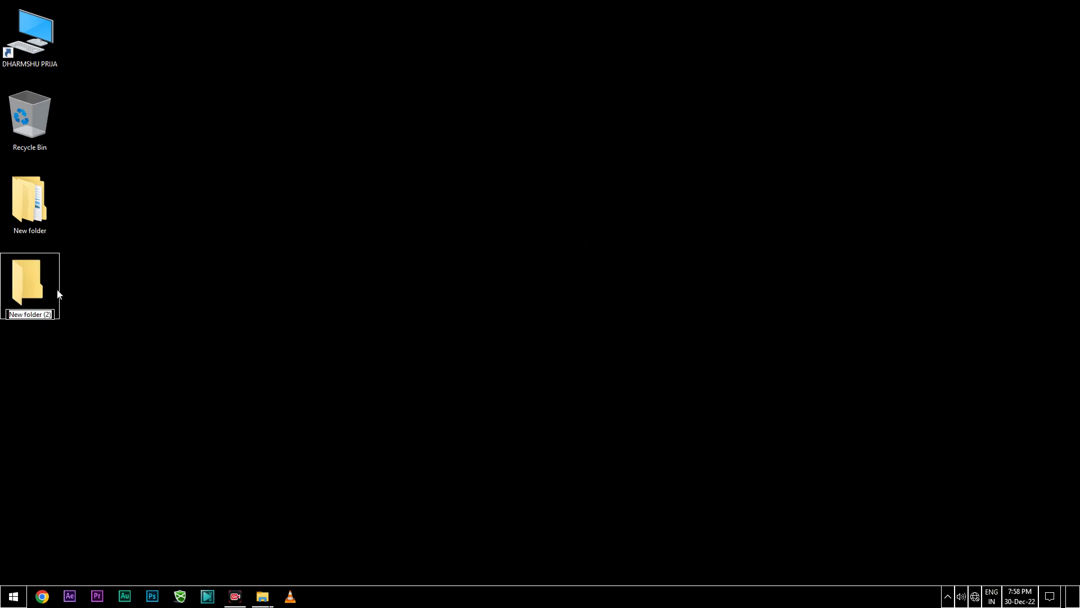
{"action": "type", "text": "JGJFIOJFIOJ"}
{"action": "key", "text": "Return"}
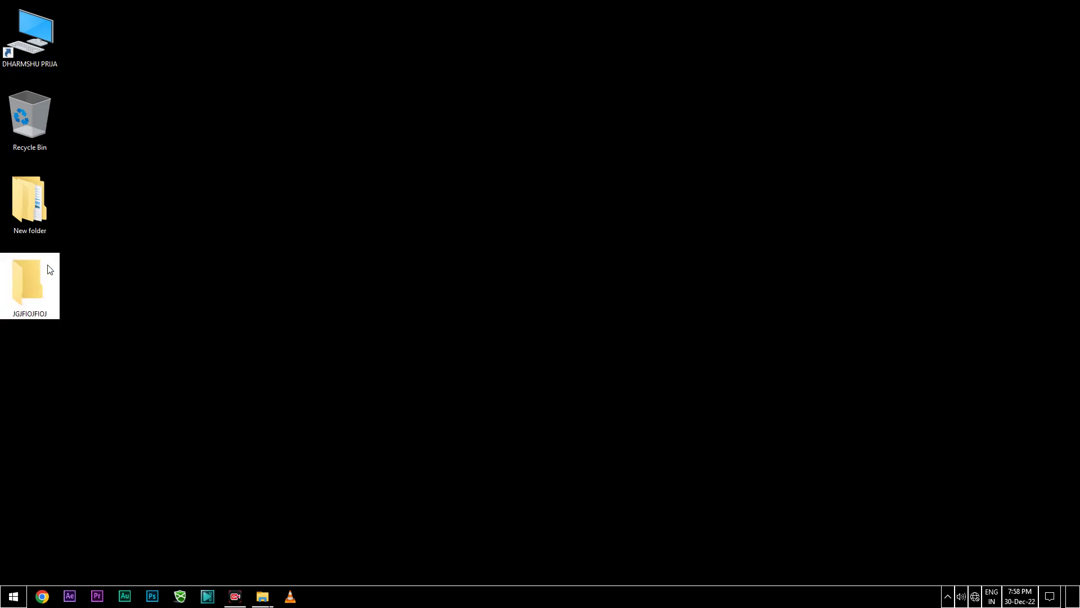
- Move the JGJFIOJFIOJ folder to the Recycle Bin and refresh the desktop
{"action": "key", "text": "Delete"}
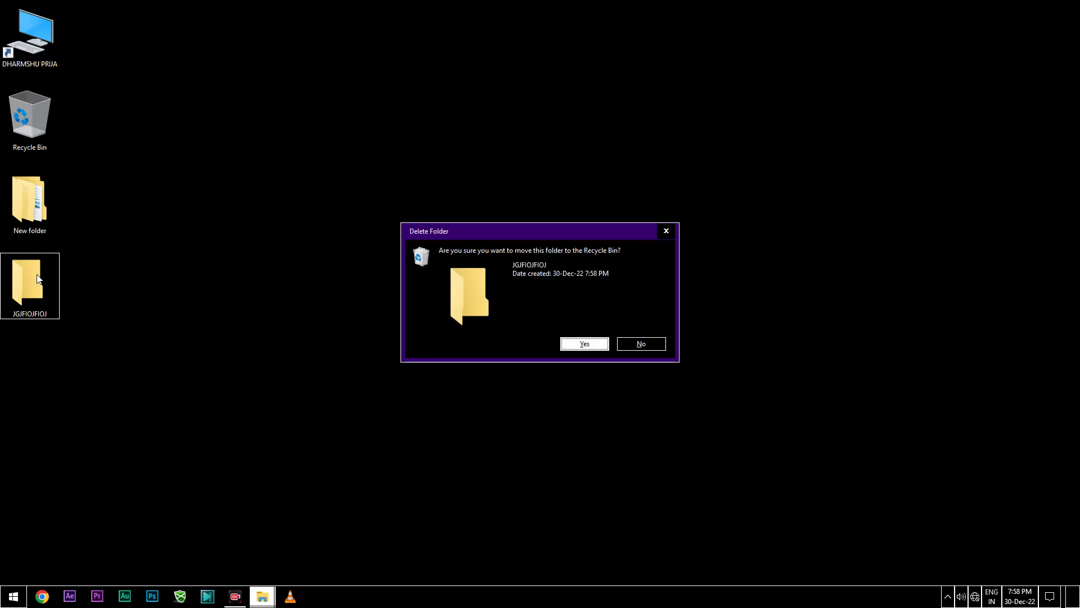
{"action": "left_click", "coordinate": [577, 346]}
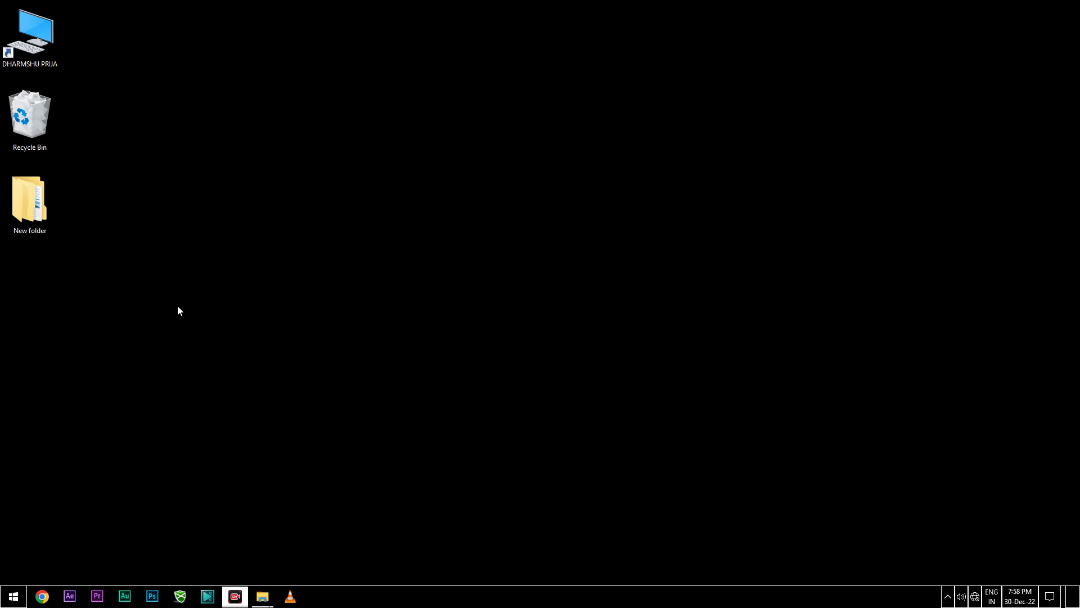
{"action": "right_click", "coordinate": [229, 230]}
{"action": "left_click", "coordinate": [253, 262]}
- Create another desktop folder with the default name, delete it to the Recycle Bin and refresh the desktop
{"action": "key", "text": "ctrl+shift+n"}
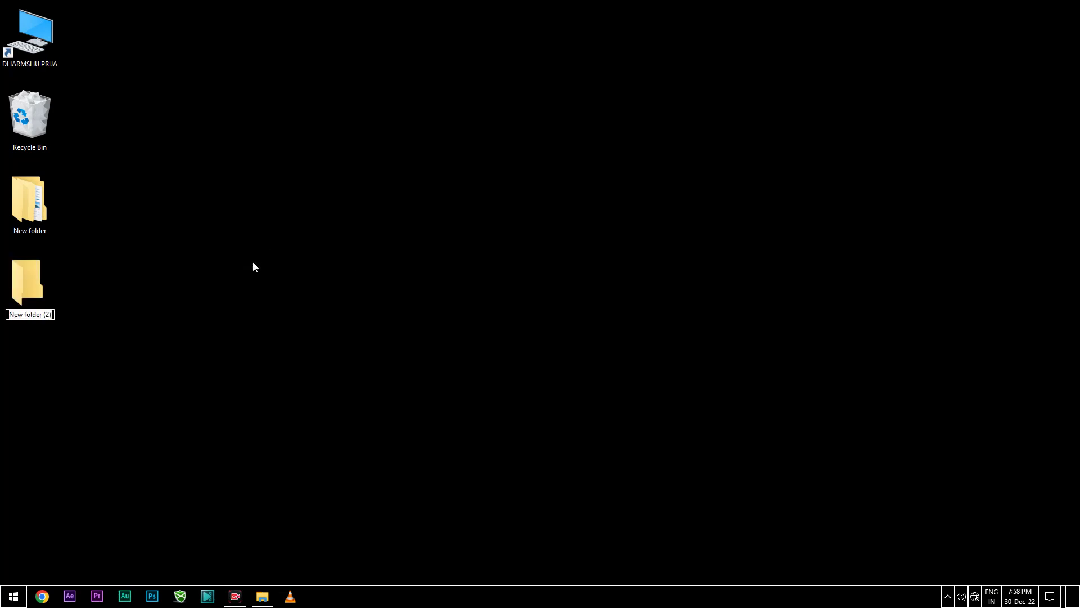
{"action": "key", "text": "Return"}
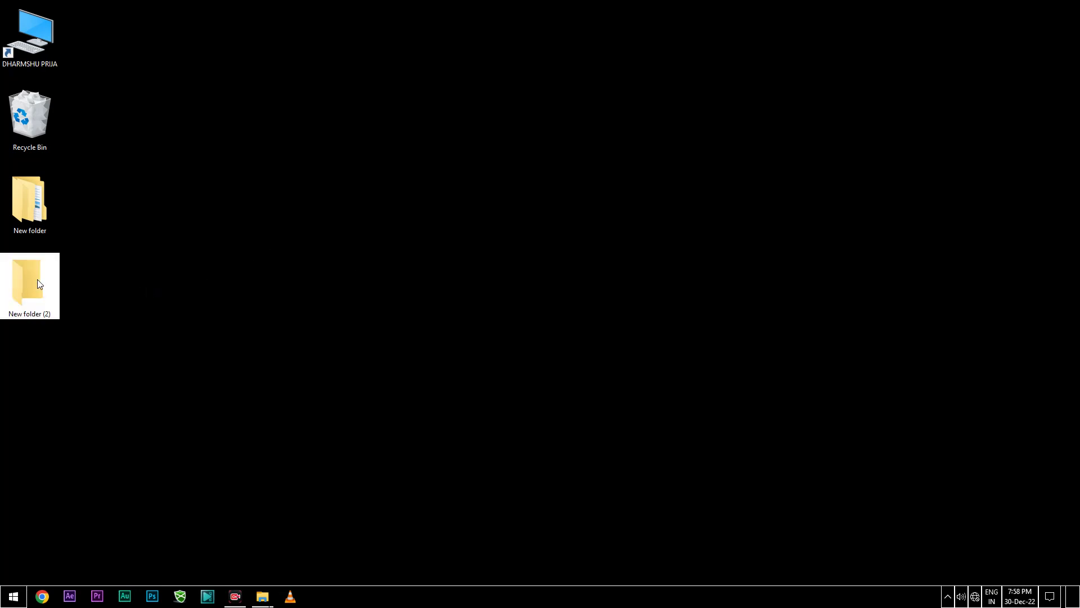
{"action": "key", "text": "Delete"}
{"action": "key", "text": "Return"}
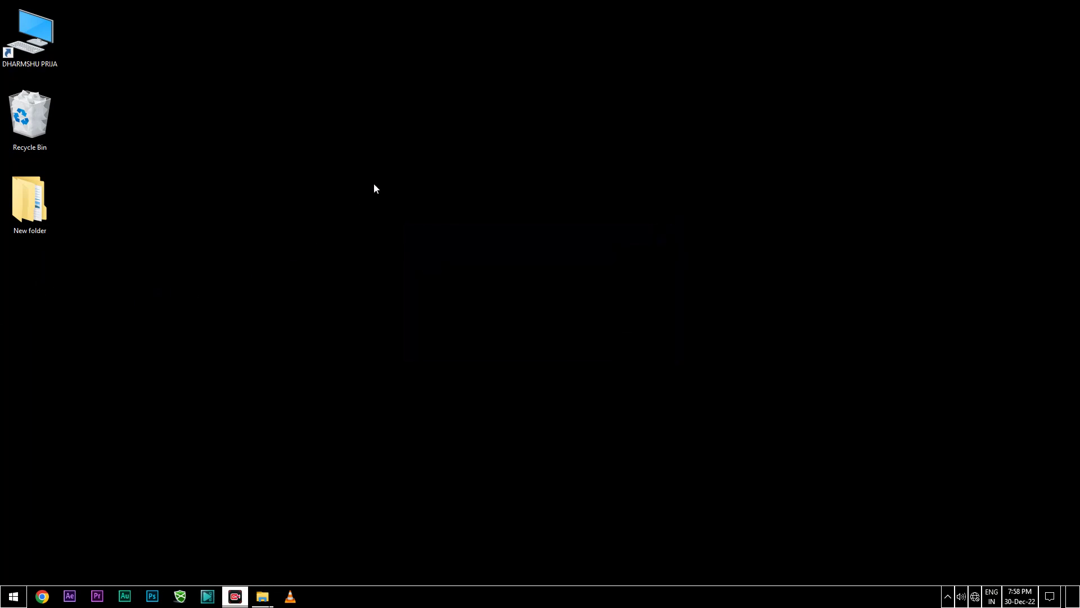
{"action": "right_click", "coordinate": [390, 161]}
{"action": "left_click", "coordinate": [411, 193]}
- Empty the Recycle Bin, permanently deleting the folders in it
{"action": "right_click", "coordinate": [52, 123]}
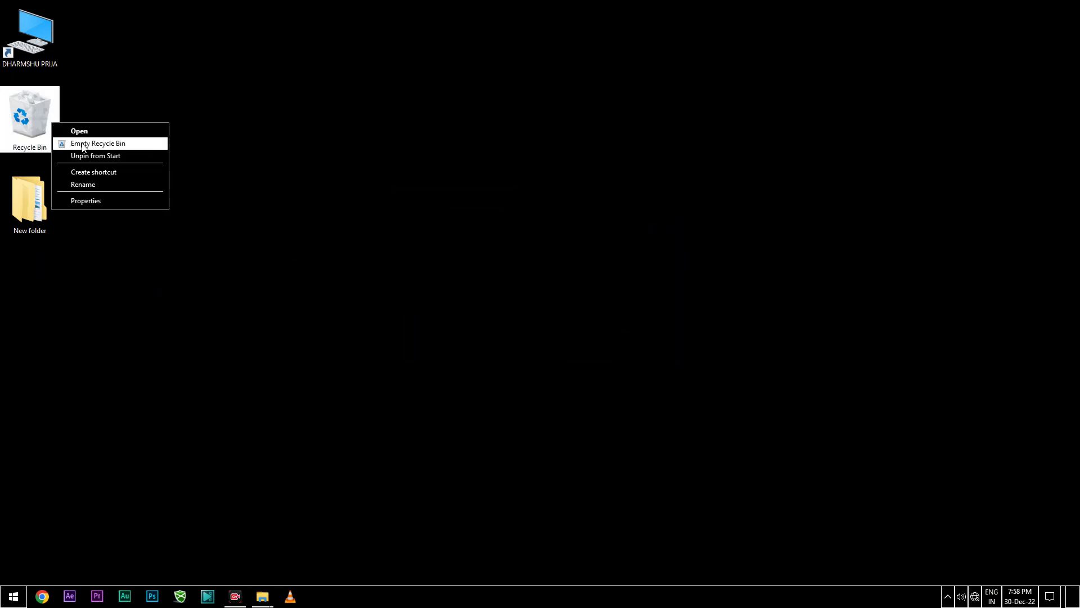
{"action": "left_click", "coordinate": [82, 145]}
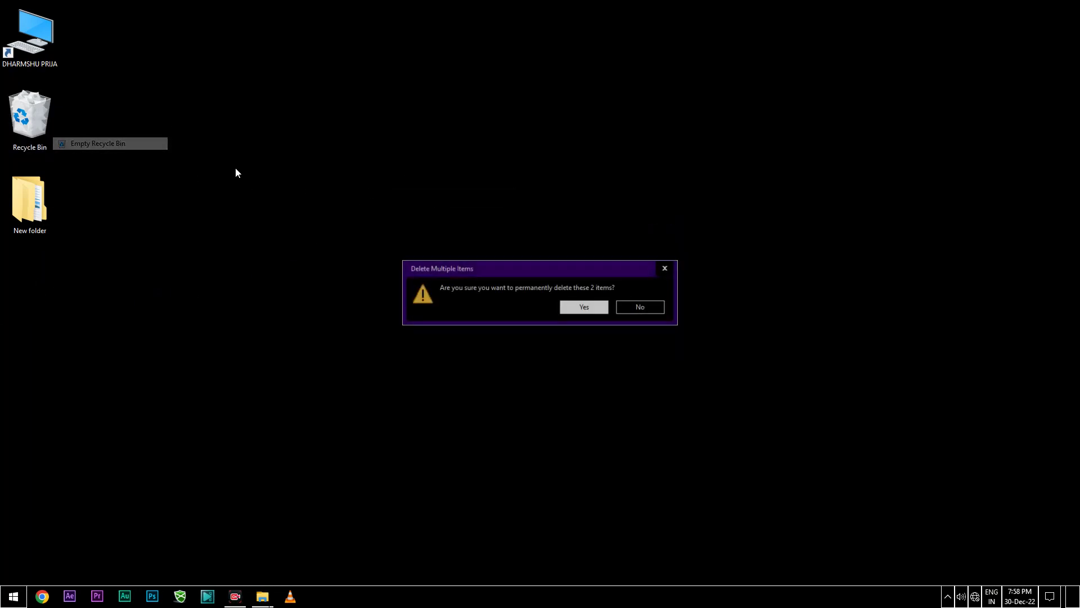
{"action": "left_click", "coordinate": [591, 313]}
{"action": "right_click", "coordinate": [600, 267]}
{"action": "mouse_move", "coordinate": [647, 361]}
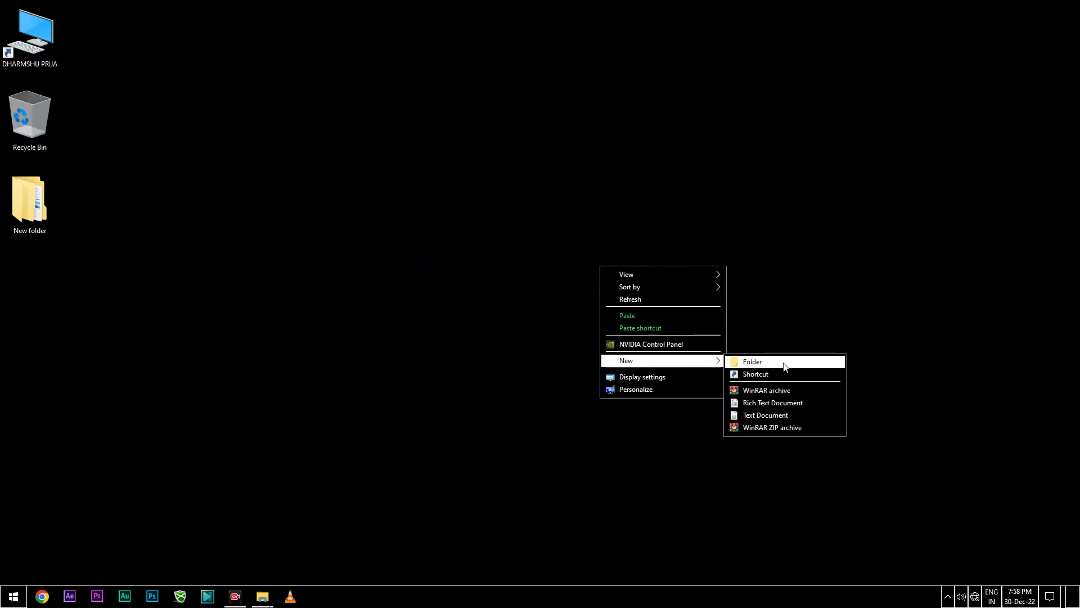
{"action": "left_click", "coordinate": [292, 152]}
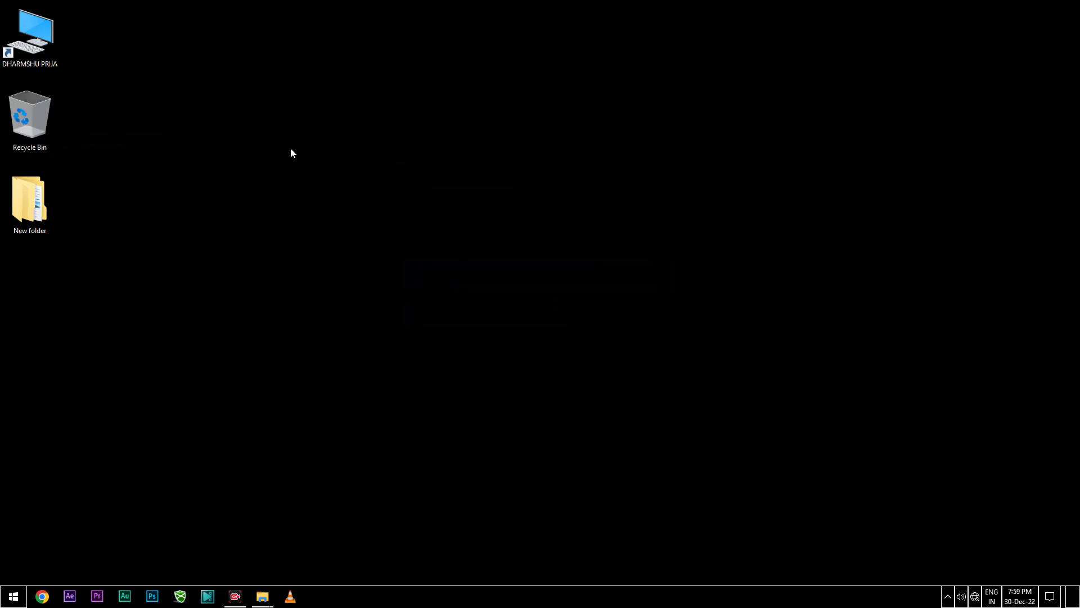
- Open the G: drive and create a new folder there, keeping the default name
{"action": "double_click", "coordinate": [34, 31]}
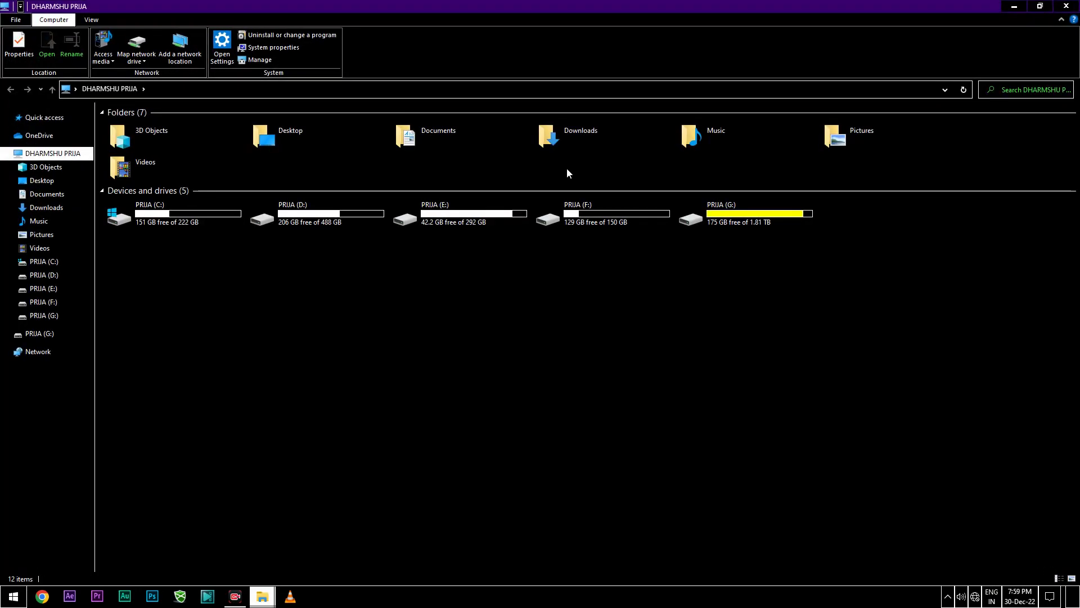
{"action": "double_click", "coordinate": [742, 220]}
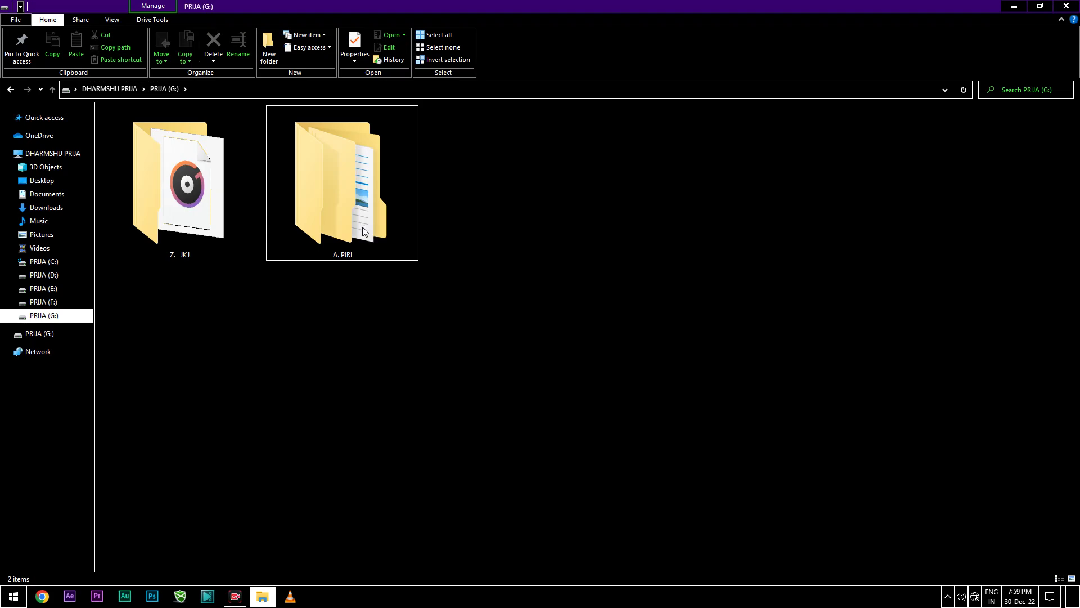
{"action": "right_click", "coordinate": [569, 198]}
{"action": "mouse_move", "coordinate": [630, 322]}
{"action": "left_click", "coordinate": [751, 325]}
{"action": "left_click", "coordinate": [686, 295]}
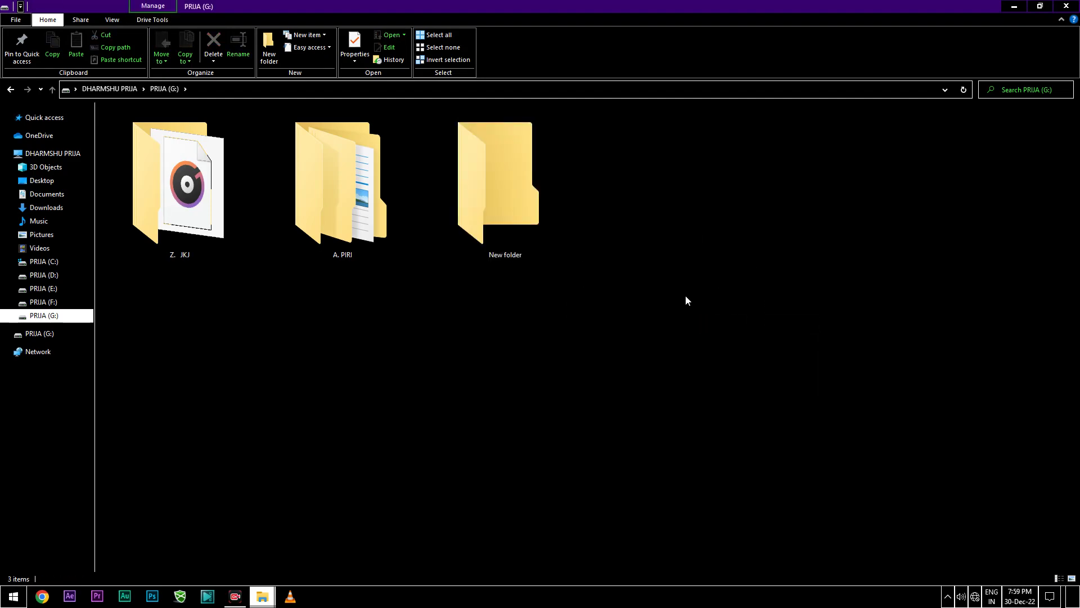
- Create a second new folder in the G: drive, keeping the default name
{"action": "key", "text": "ctrl+shift+n"}
{"action": "left_click", "coordinate": [693, 301]}
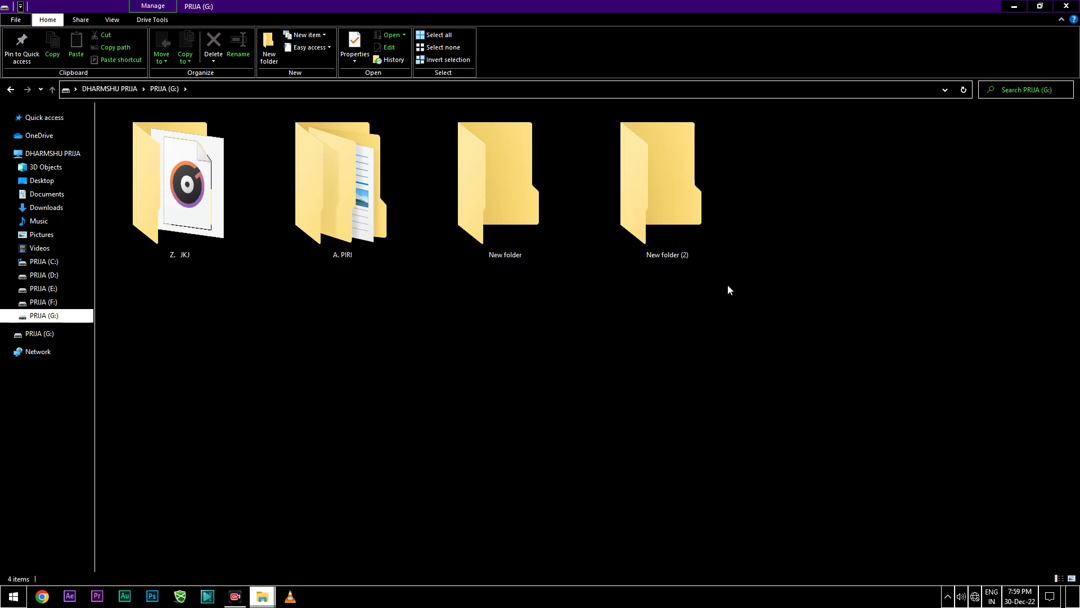
{"action": "right_click", "coordinate": [790, 251]}
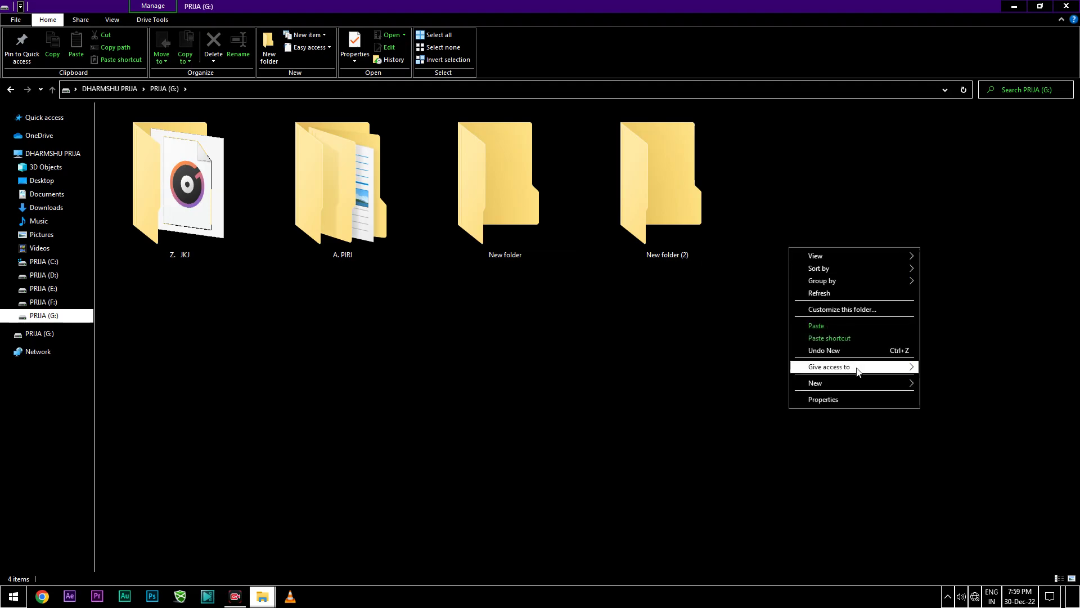
{"action": "left_click", "coordinate": [1006, 235]}
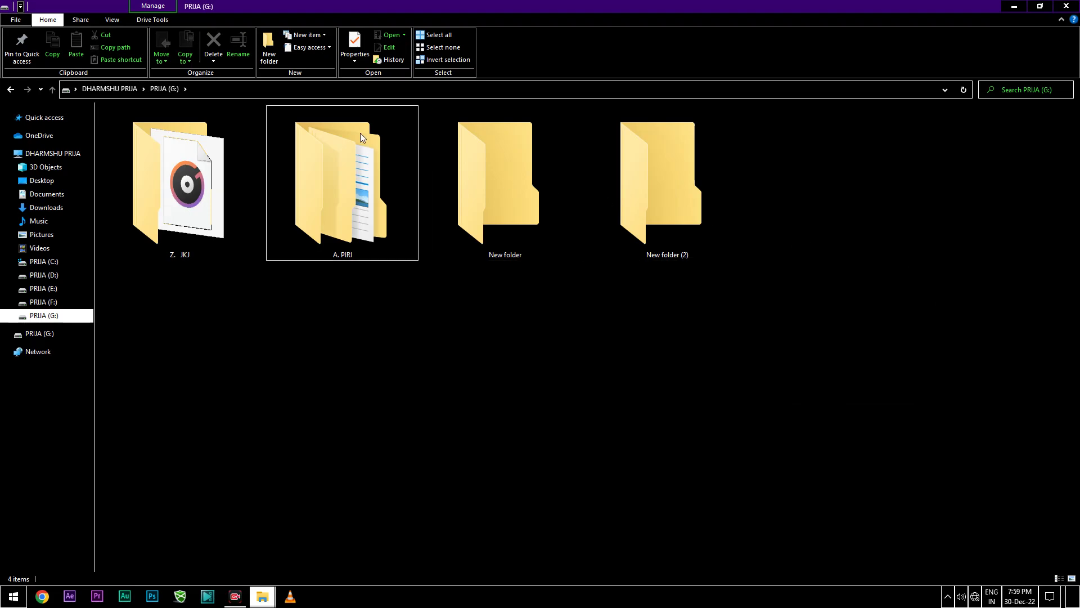
- Create 66 more default-named folders in the G: drive by repeating the ribbon's New folder command
{"action": "left_click", "coordinate": [269, 50]}
{"action": "left_click", "coordinate": [269, 50]}
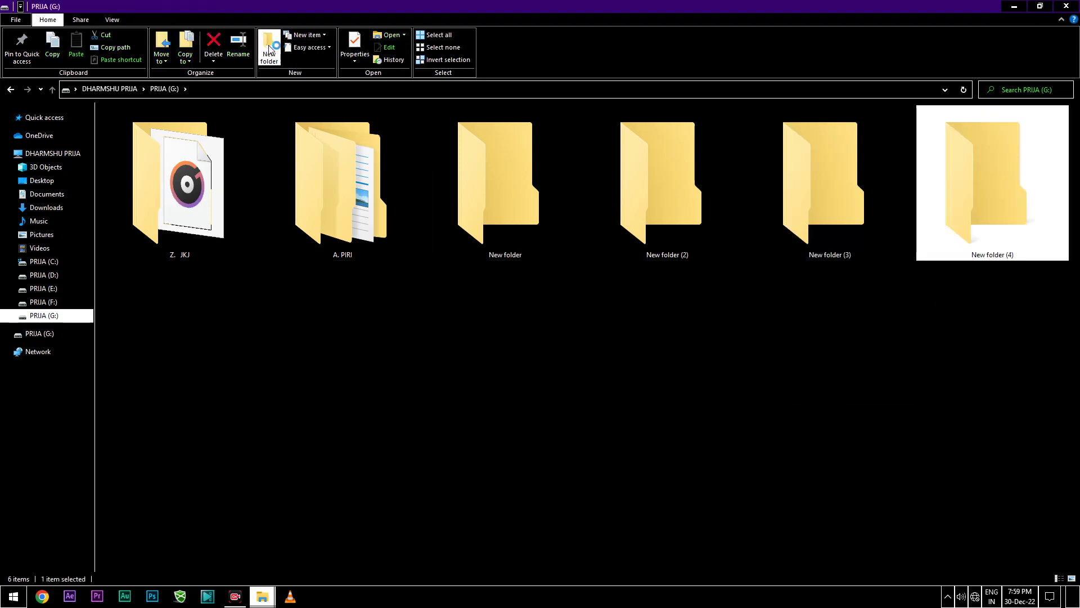
{"action": "left_click", "coordinate": [269, 50]}
{"action": "left_click", "coordinate": [269, 49]}
{"action": "left_click", "coordinate": [269, 49]}
{"action": "left_click", "coordinate": [269, 50]}
{"action": "left_click", "coordinate": [269, 50]}
{"action": "left_click", "coordinate": [268, 50]}
{"action": "double_click", "coordinate": [269, 50]}
{"action": "left_click", "coordinate": [269, 50]}
{"action": "double_click", "coordinate": [269, 50]}
{"action": "left_click", "coordinate": [269, 49]}
{"action": "double_click", "coordinate": [269, 49]}
{"action": "double_click", "coordinate": [269, 49]}
{"action": "left_click", "coordinate": [269, 50]}
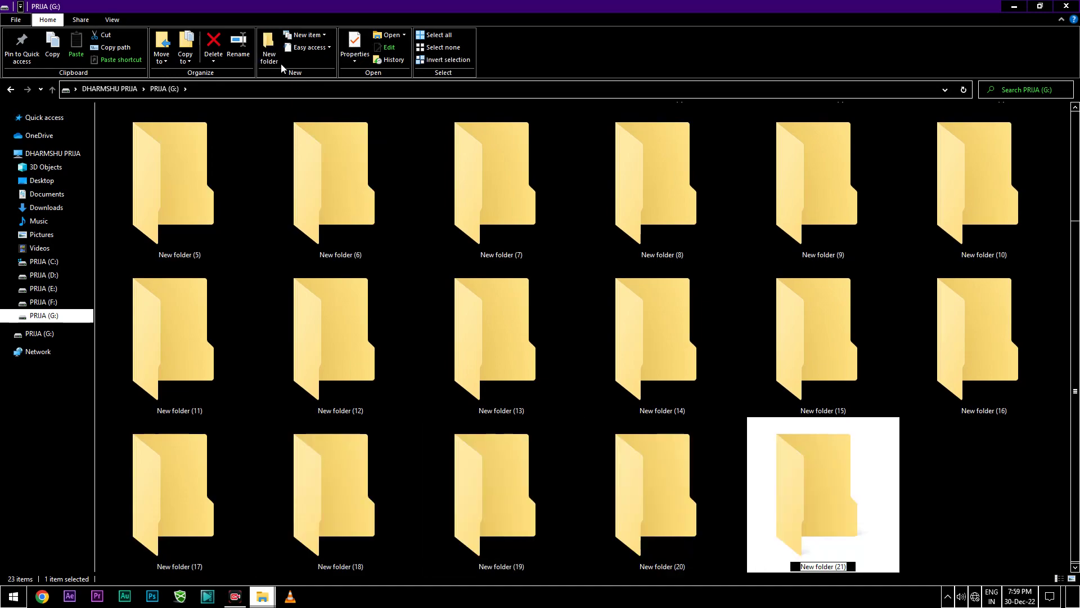
{"action": "double_click", "coordinate": [269, 49]}
{"action": "double_click", "coordinate": [268, 49]}
{"action": "double_click", "coordinate": [277, 58]}
{"action": "left_click", "coordinate": [276, 58]}
{"action": "double_click", "coordinate": [277, 58]}
{"action": "double_click", "coordinate": [276, 58]}
{"action": "left_click", "coordinate": [277, 58]}
{"action": "double_click", "coordinate": [277, 58]}
{"action": "left_click", "coordinate": [277, 58]}
{"action": "double_click", "coordinate": [276, 58]}
{"action": "left_click", "coordinate": [277, 58]}
{"action": "double_click", "coordinate": [276, 58]}
{"action": "double_click", "coordinate": [277, 58]}
{"action": "left_click", "coordinate": [277, 58]}
{"action": "double_click", "coordinate": [277, 58]}
{"action": "left_click", "coordinate": [276, 58]}
{"action": "double_click", "coordinate": [277, 58]}
{"action": "double_click", "coordinate": [276, 58]}
{"action": "left_click", "coordinate": [277, 58]}
{"action": "double_click", "coordinate": [277, 58]}
{"action": "double_click", "coordinate": [277, 58]}
{"action": "left_click", "coordinate": [276, 58]}
{"action": "double_click", "coordinate": [277, 58]}
{"action": "double_click", "coordinate": [277, 58]}
{"action": "left_click", "coordinate": [276, 58]}
{"action": "double_click", "coordinate": [277, 58]}
{"action": "double_click", "coordinate": [276, 58]}
{"action": "left_click", "coordinate": [277, 58]}
{"action": "left_click", "coordinate": [277, 58]}
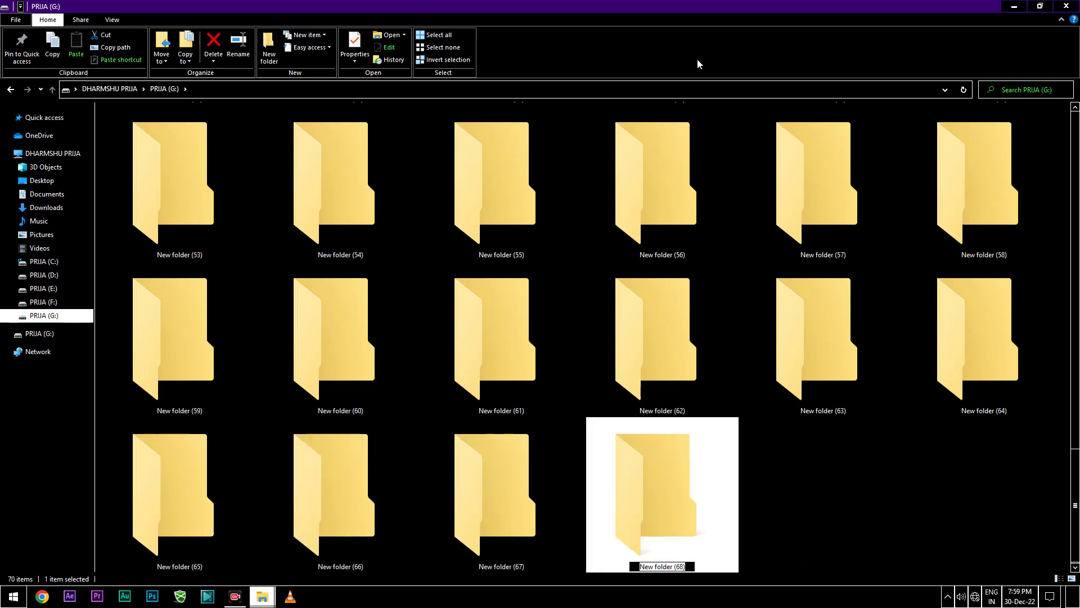
- Select every folder from New folder through New folder (68) and delete them all, keeping Z. JKJ and A. PIRI
{"action": "scroll", "coordinate": [698, 63], "scroll_direction": "down", "scroll_amount": 2}
{"action": "key", "text": "alt"}
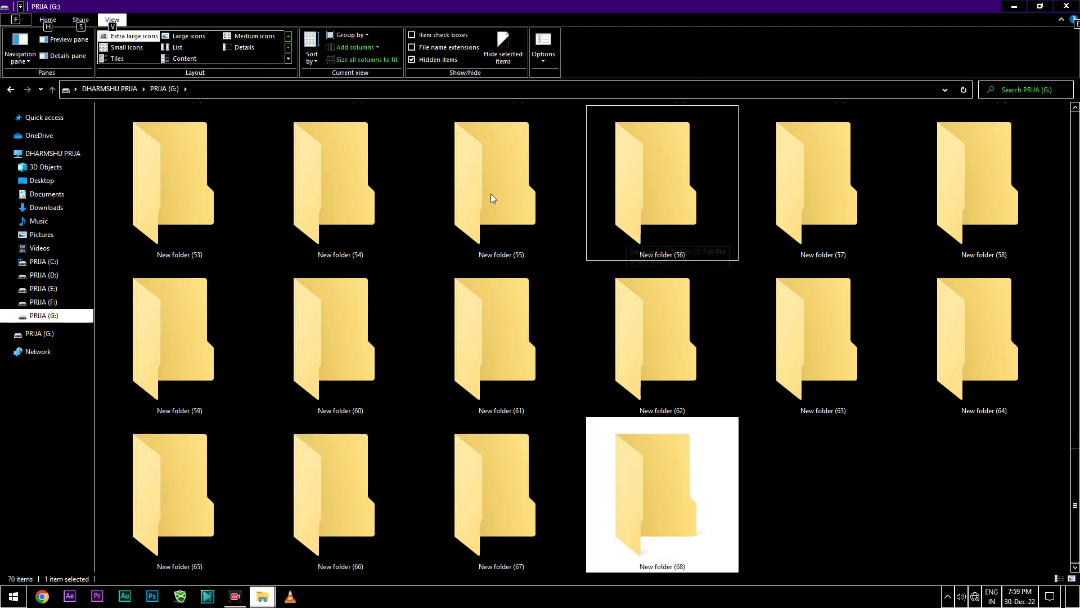
{"action": "left_click", "coordinate": [48, 20]}
{"action": "key", "text": "alt"}
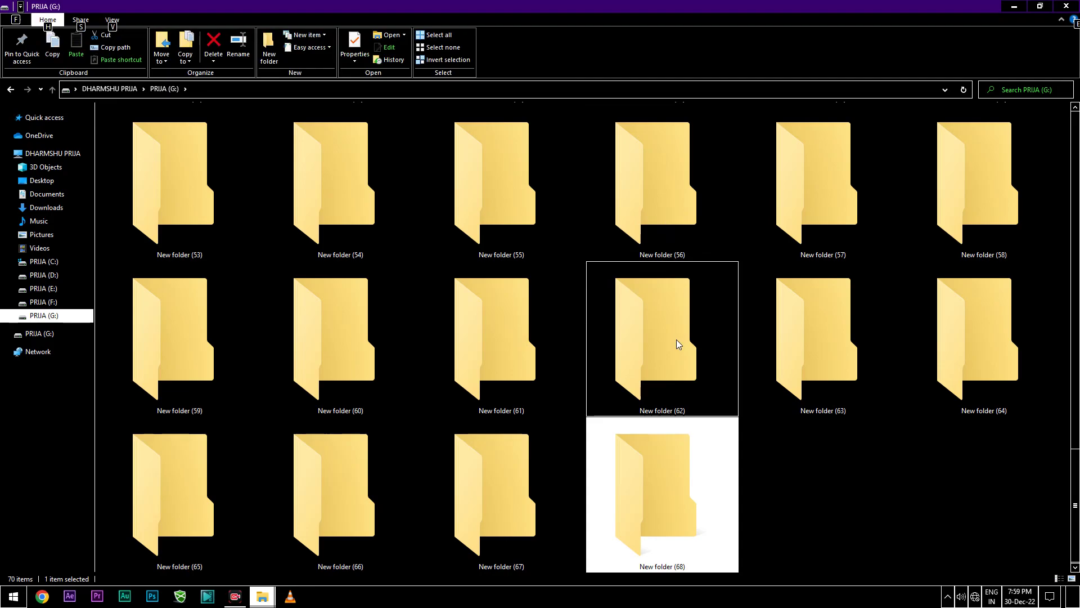
{"action": "scroll", "coordinate": [676, 340], "scroll_direction": "down", "scroll_amount": 3}
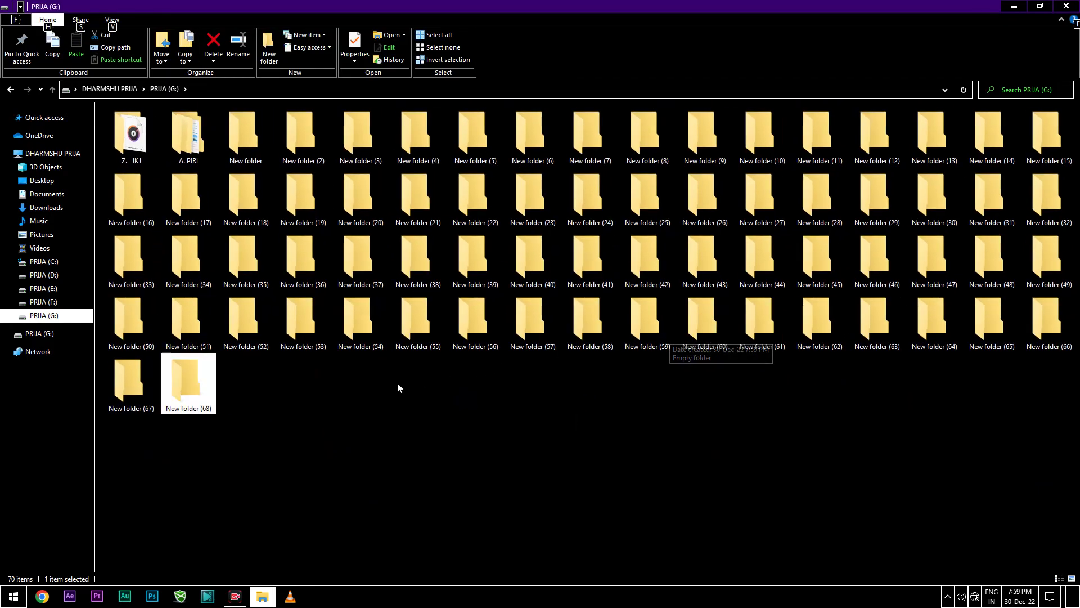
{"action": "scroll", "coordinate": [397, 383], "scroll_direction": "up", "scroll_amount": 1}
{"action": "left_click", "coordinate": [237, 147]}
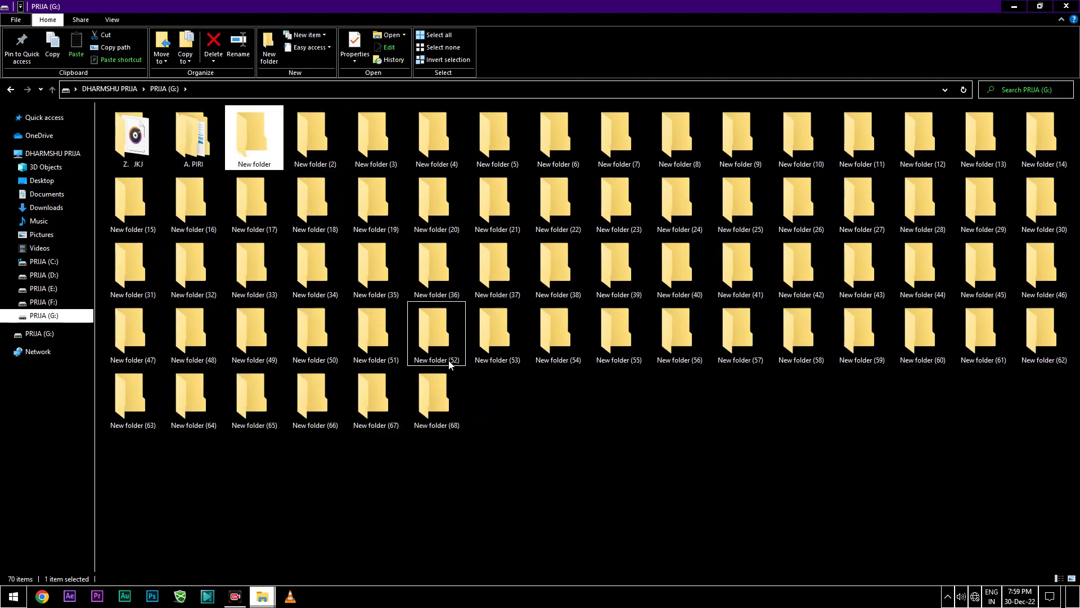
{"action": "left_click", "coordinate": [433, 393], "text": "shift"}
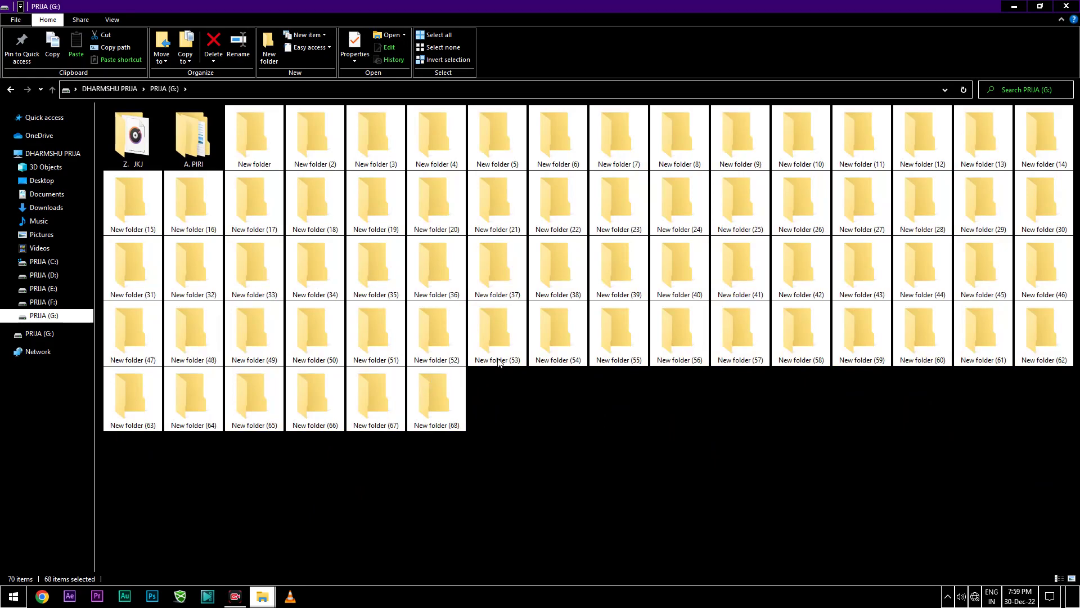
{"action": "key", "text": "Delete"}
{"action": "key", "text": "Escape"}
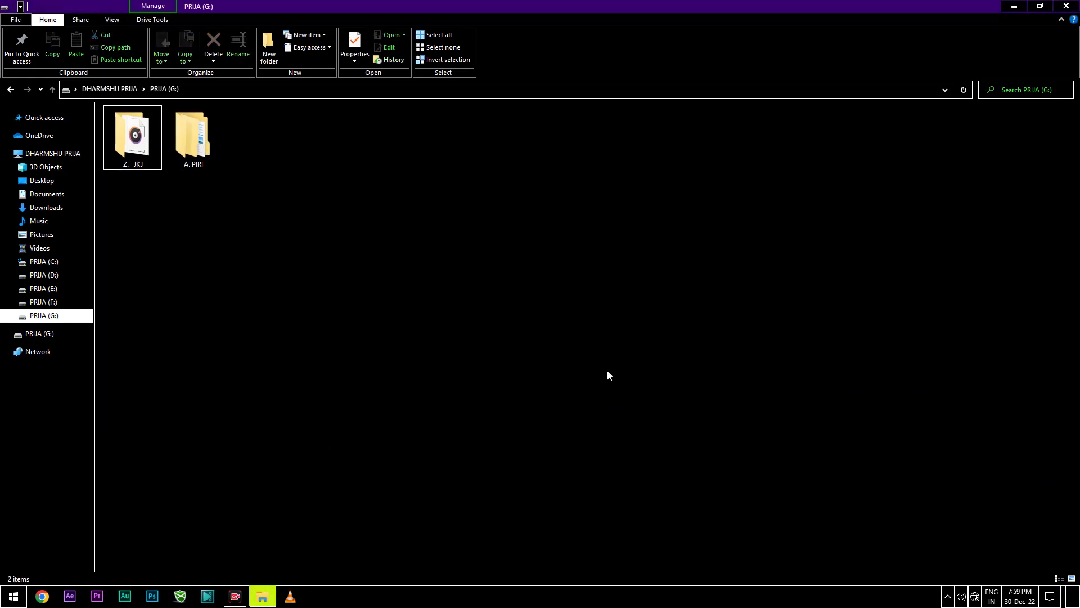
- Examine the Quick Access Toolbar customization options and the File commands for a way to create folders
{"action": "key", "text": "alt"}
{"action": "scroll", "coordinate": [576, 369], "scroll_direction": "up", "scroll_amount": 4}
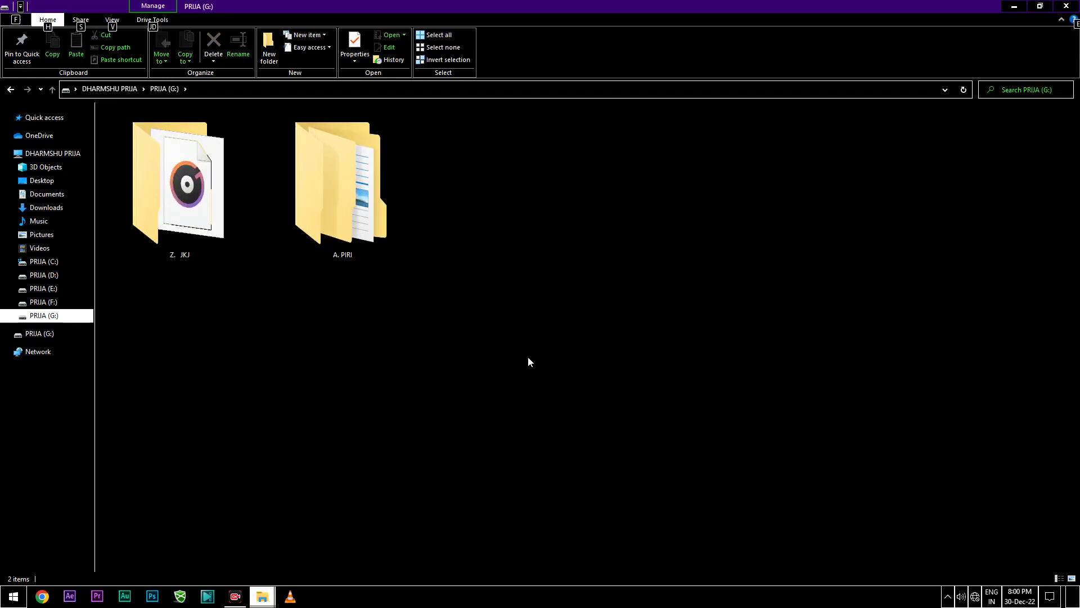
{"action": "key", "text": "Escape"}
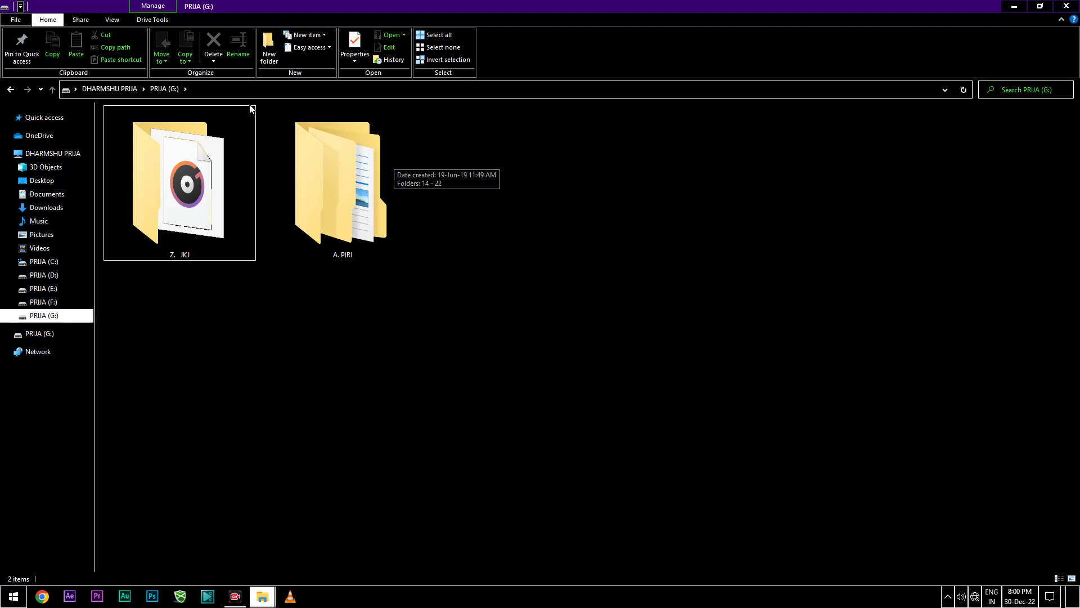
{"action": "left_click", "coordinate": [20, 6]}
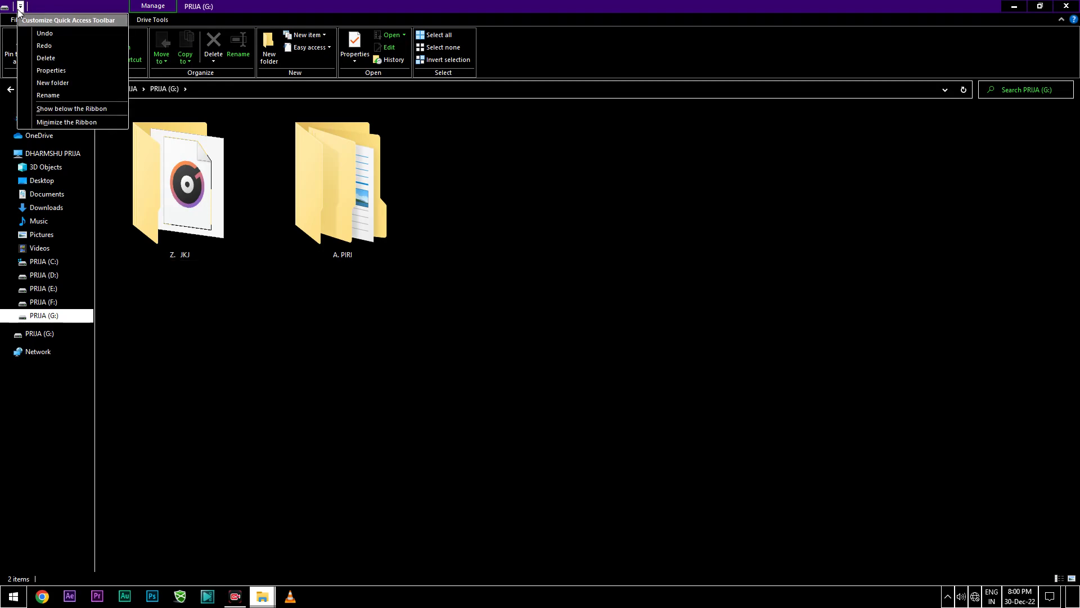
{"action": "key", "text": "Escape"}
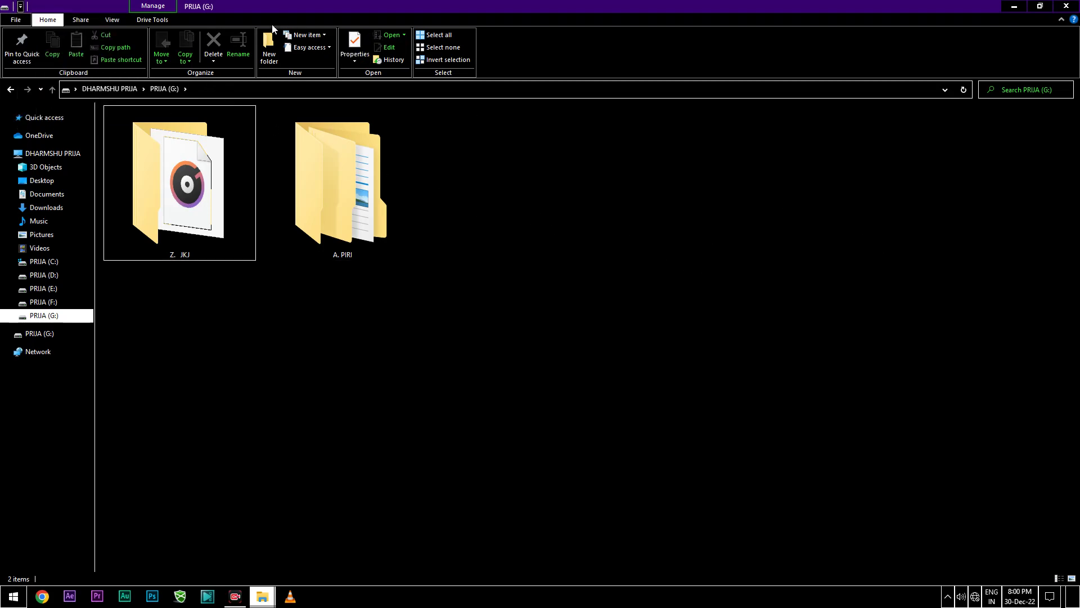
{"action": "left_click", "coordinate": [16, 21]}
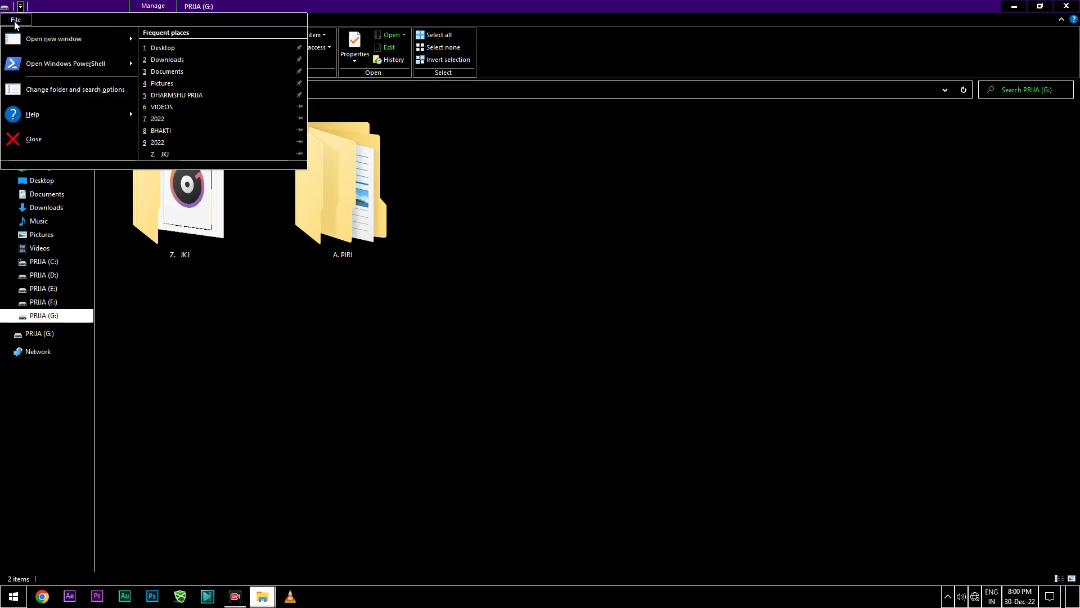
{"action": "left_click", "coordinate": [21, 8]}
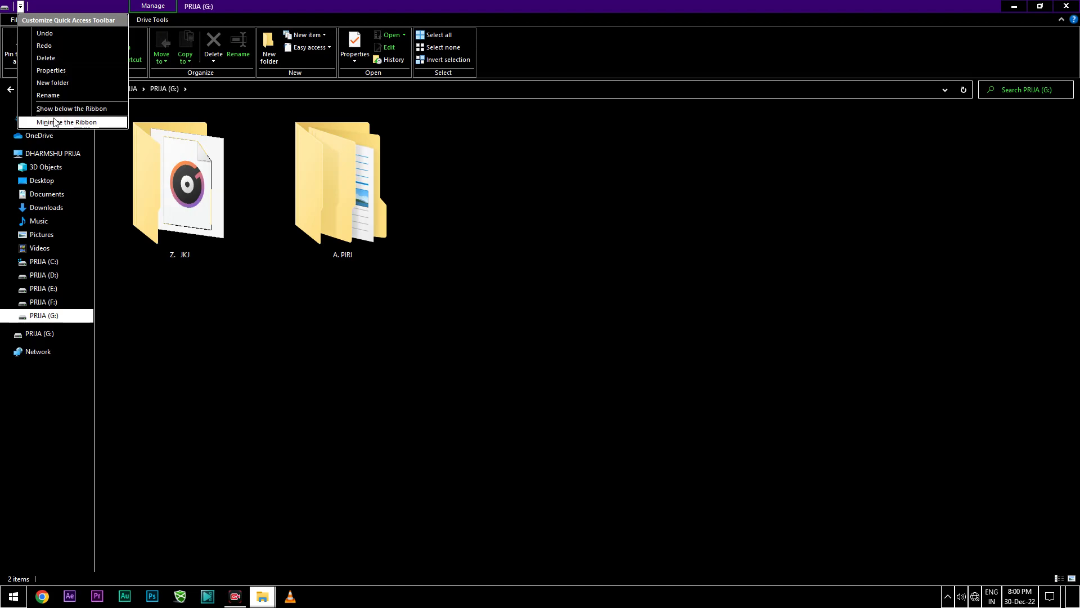
{"action": "key", "text": "Up"}
{"action": "key", "text": "Up"}
{"action": "key", "text": "Up"}
{"action": "key", "text": "Down"}
{"action": "left_click", "coordinate": [693, 240]}
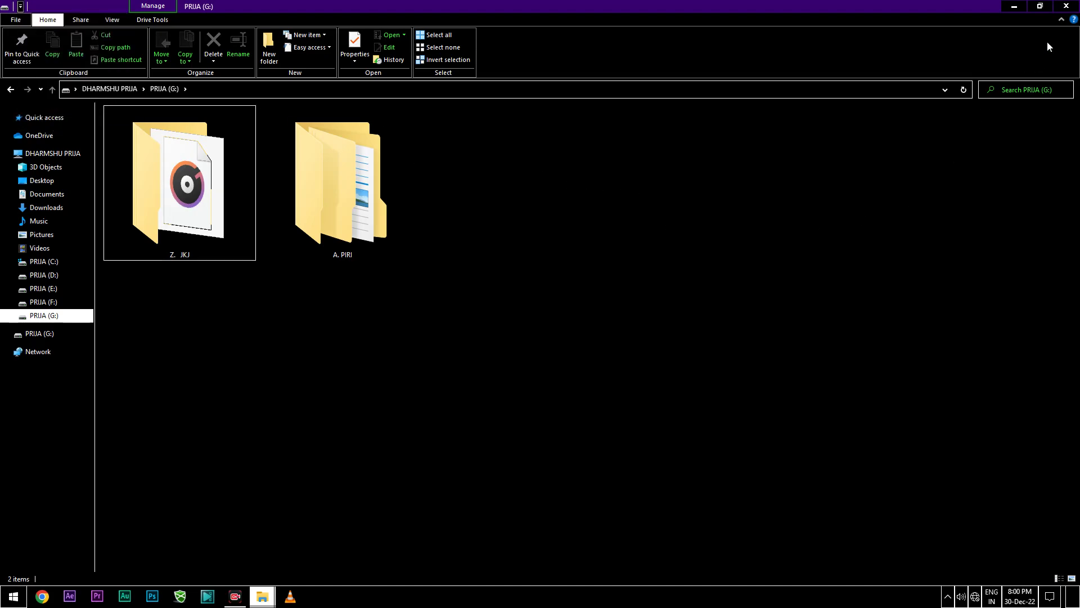
- Minimize the ribbon and create a new folder in the G: drive with the default name
{"action": "left_click", "coordinate": [1061, 21]}
{"action": "right_click", "coordinate": [662, 178]}
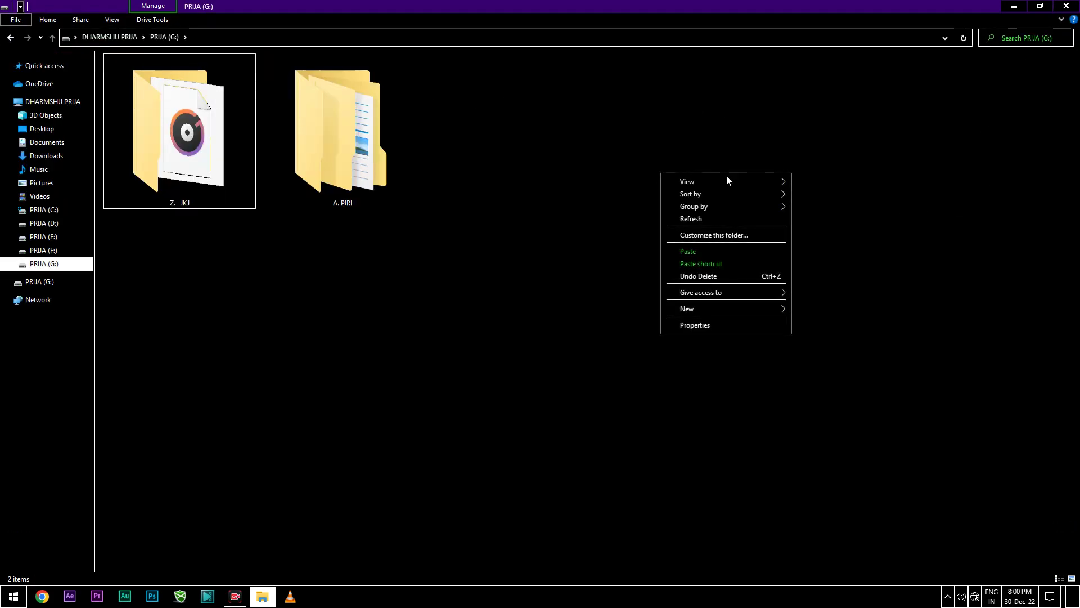
{"action": "mouse_move", "coordinate": [699, 308]}
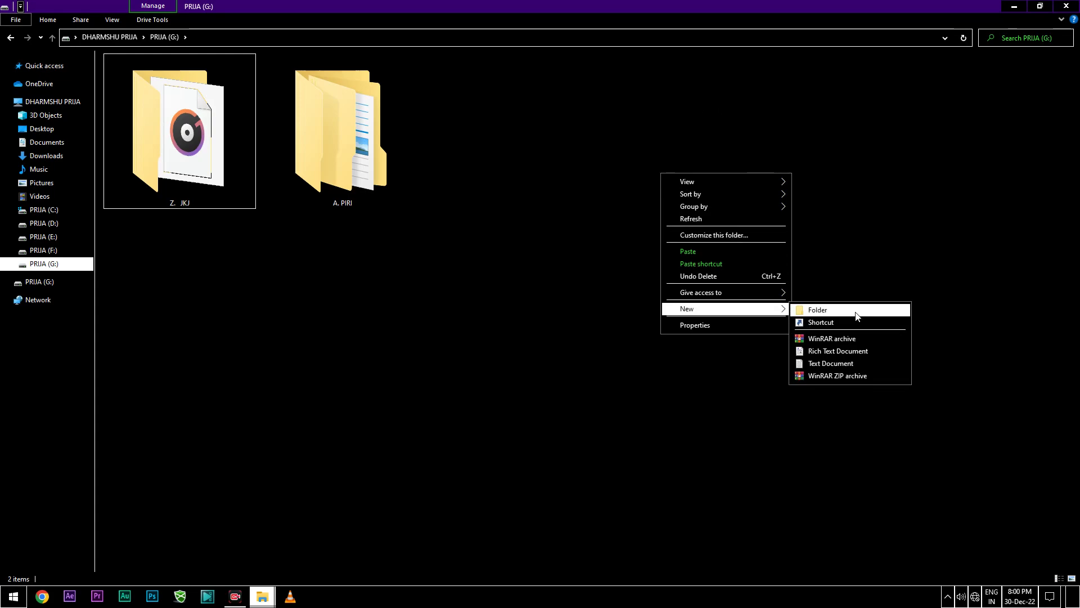
{"action": "left_click", "coordinate": [861, 274]}
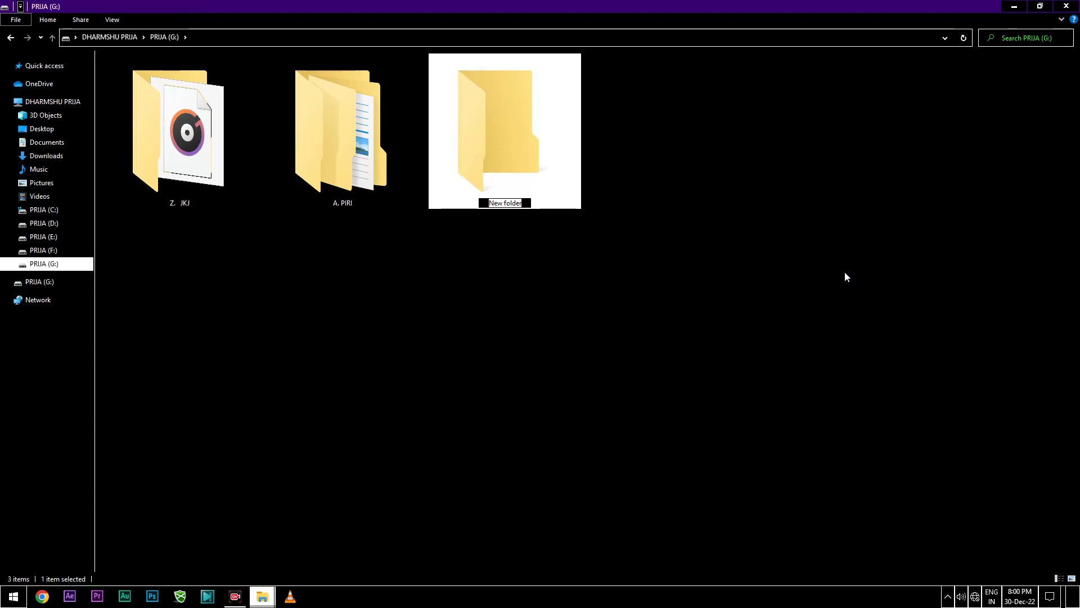
{"action": "left_click", "coordinate": [829, 243]}
- Delete the new folder from the G: drive to the Recycle Bin
{"action": "left_click", "coordinate": [520, 177]}
{"action": "key", "text": "Delete"}
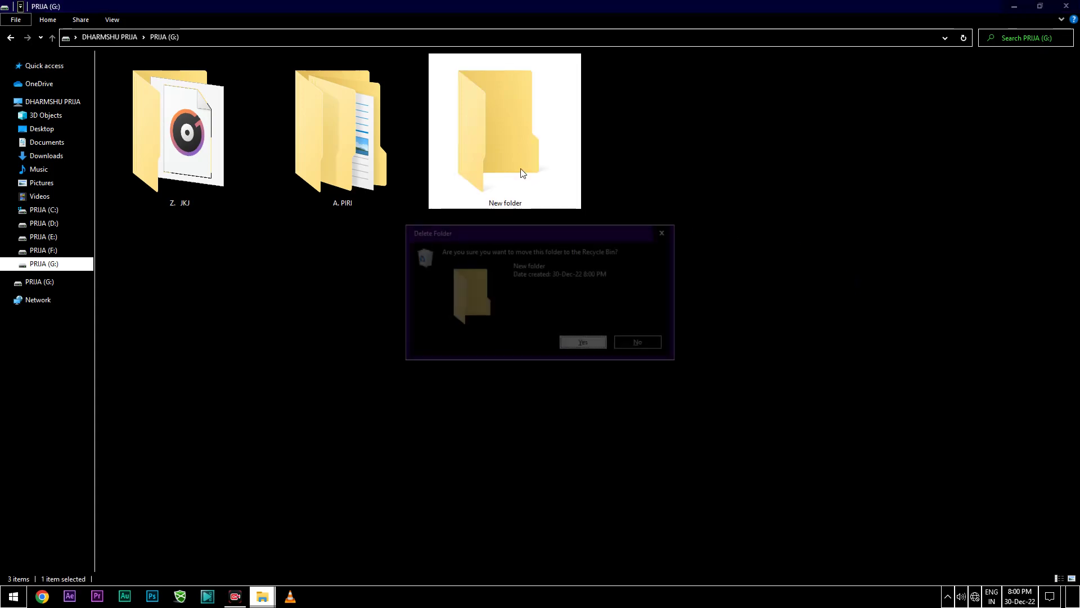
{"action": "key", "text": "Return"}
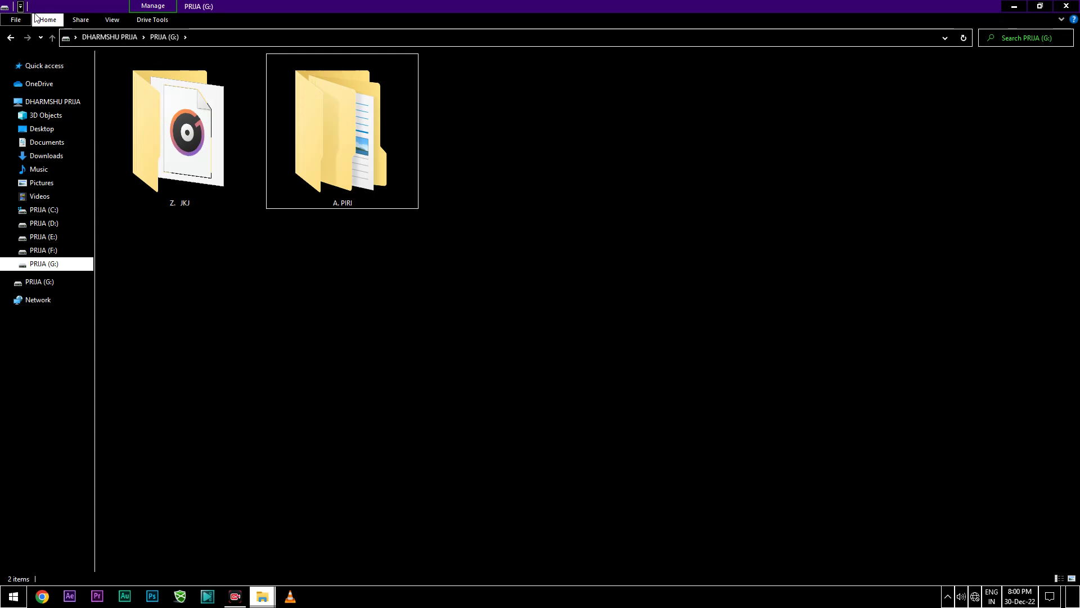
- Add the New folder command to the Quick Access Toolbar and create 48 default-named folders with it
{"action": "left_click", "coordinate": [19, 7]}
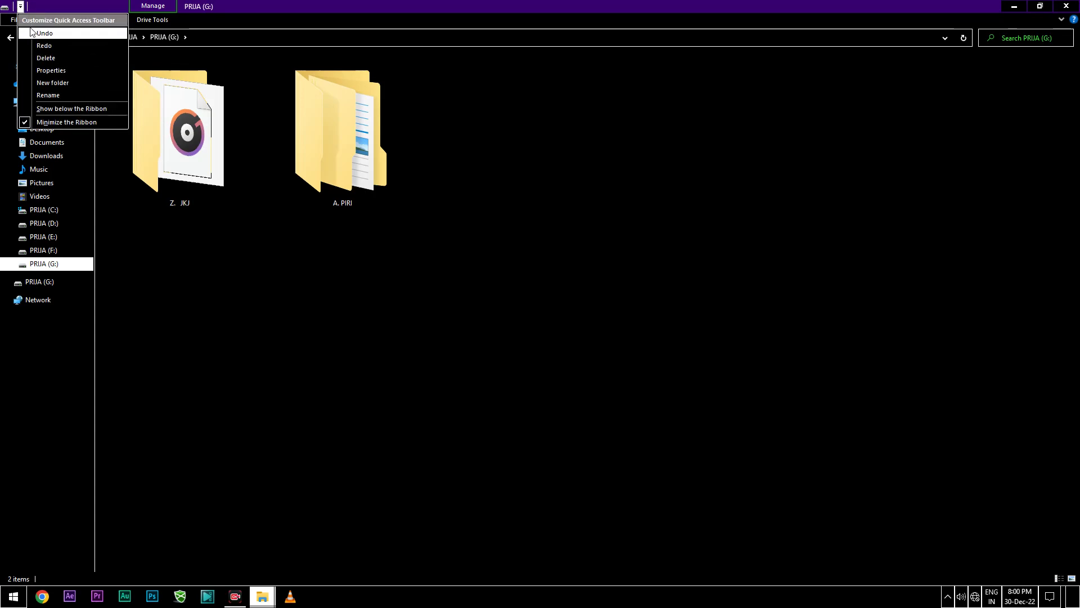
{"action": "left_click", "coordinate": [61, 84]}
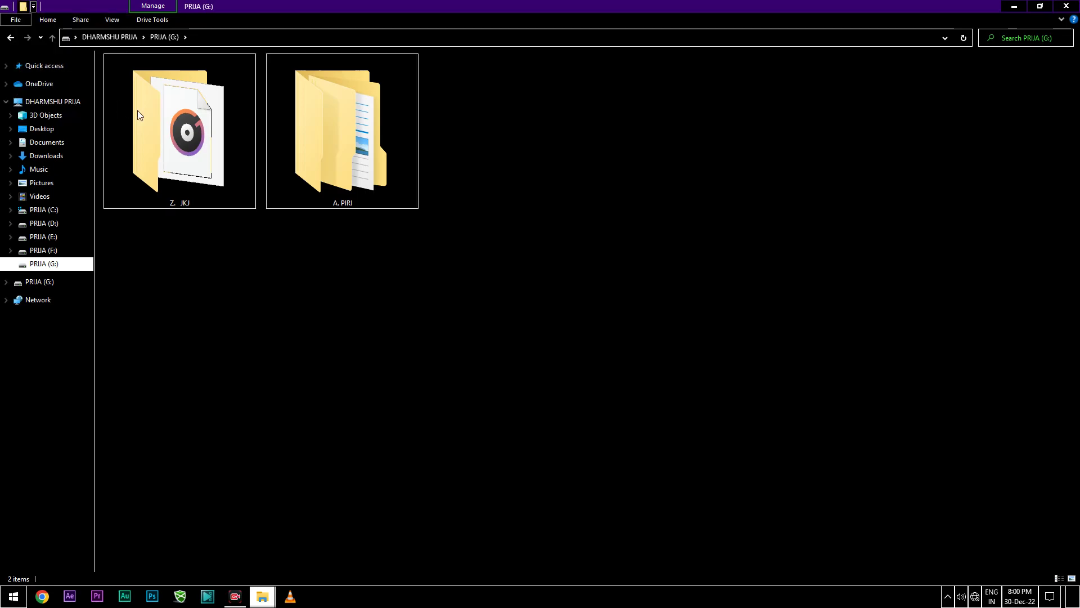
{"action": "left_click", "coordinate": [23, 7]}
{"action": "left_click", "coordinate": [23, 7]}
{"action": "left_click", "coordinate": [23, 6]}
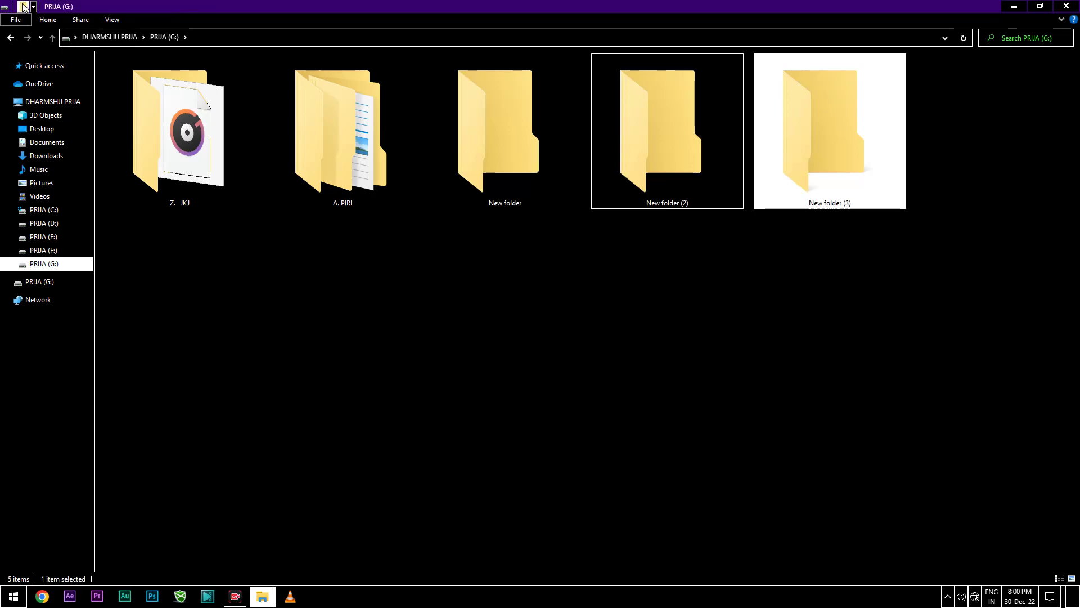
{"action": "double_click", "coordinate": [23, 6]}
{"action": "triple_click", "coordinate": [23, 6]}
{"action": "double_click", "coordinate": [23, 6]}
{"action": "double_click", "coordinate": [23, 7]}
{"action": "triple_click", "coordinate": [23, 7]}
{"action": "double_click", "coordinate": [23, 6]}
{"action": "double_click", "coordinate": [23, 6]}
{"action": "triple_click", "coordinate": [23, 6]}
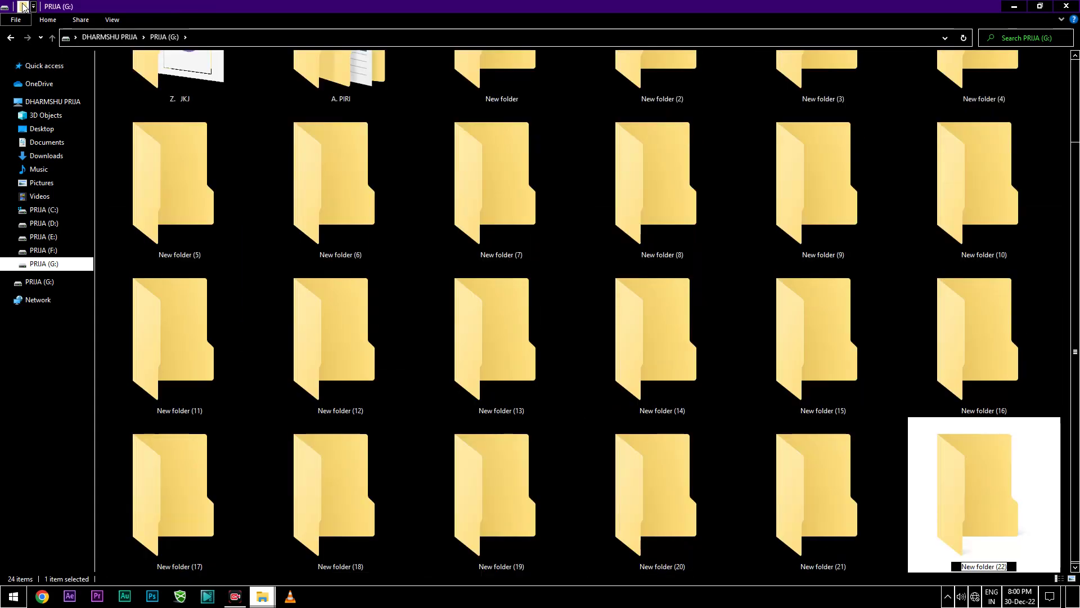
{"action": "double_click", "coordinate": [23, 6]}
{"action": "double_click", "coordinate": [23, 6]}
{"action": "double_click", "coordinate": [23, 6]}
{"action": "left_click", "coordinate": [23, 6]}
{"action": "double_click", "coordinate": [23, 6]}
{"action": "triple_click", "coordinate": [23, 6]}
{"action": "double_click", "coordinate": [23, 6]}
{"action": "triple_click", "coordinate": [23, 6]}
{"action": "double_click", "coordinate": [23, 6]}
{"action": "triple_click", "coordinate": [23, 6]}
{"action": "double_click", "coordinate": [23, 6]}
{"action": "double_click", "coordinate": [23, 6]}
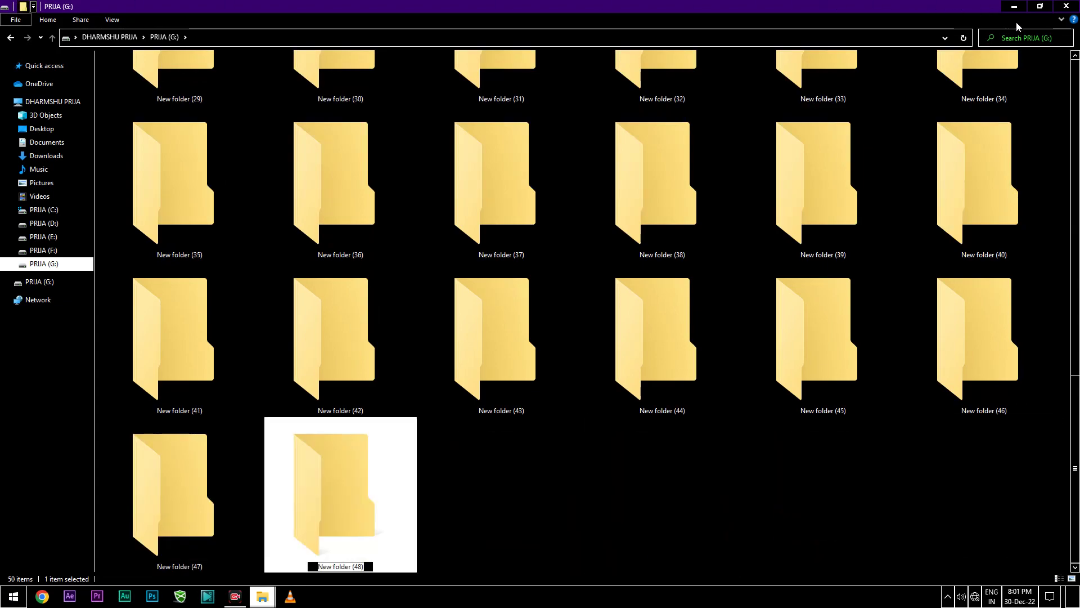
- Expand the ribbon and create 22 more default-named folders with its New folder command
{"action": "left_click", "coordinate": [1061, 19]}
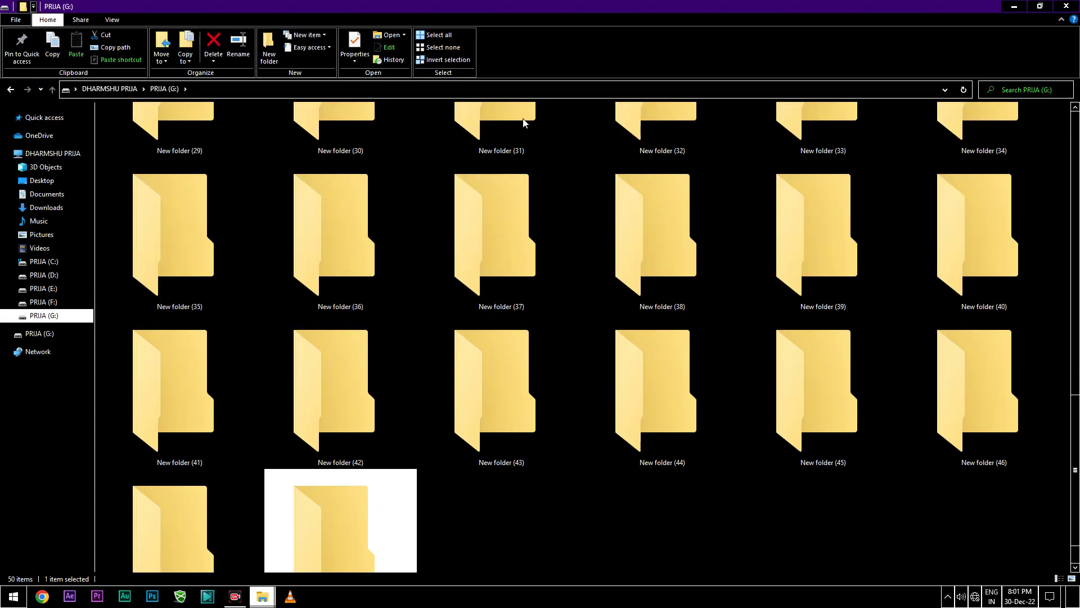
{"action": "left_click", "coordinate": [270, 45]}
{"action": "triple_click", "coordinate": [269, 45]}
{"action": "double_click", "coordinate": [270, 45]}
{"action": "triple_click", "coordinate": [270, 45]}
{"action": "double_click", "coordinate": [270, 45]}
{"action": "double_click", "coordinate": [271, 45]}
{"action": "triple_click", "coordinate": [271, 45]}
{"action": "left_click", "coordinate": [272, 45]}
{"action": "double_click", "coordinate": [273, 45]}
{"action": "triple_click", "coordinate": [273, 45]}
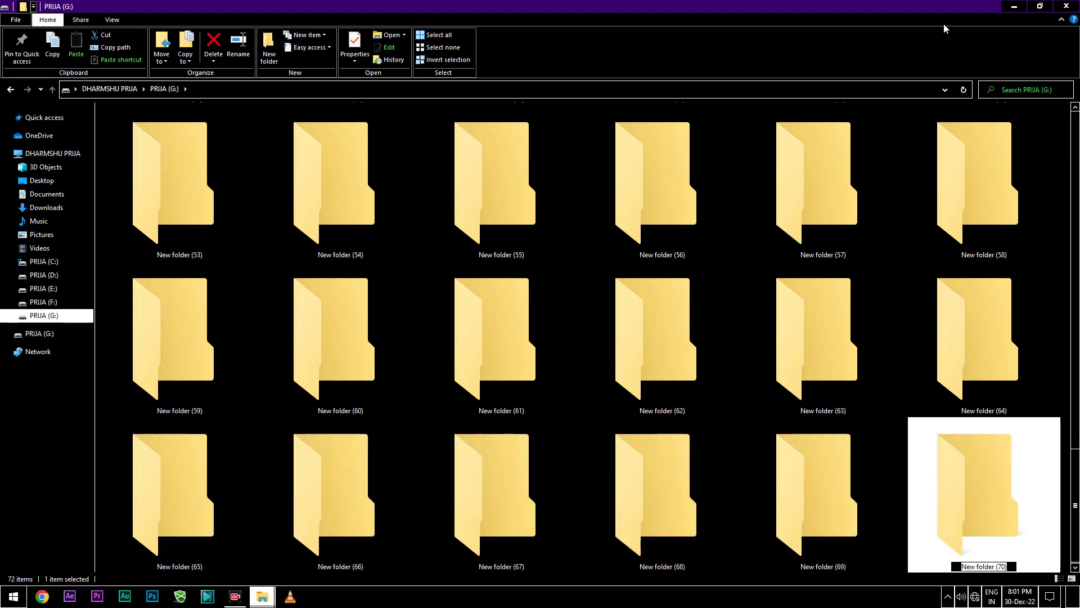
- Collapse and re-expand the ribbon, and remove the New folder command from the Quick Access Toolbar
{"action": "left_click", "coordinate": [1061, 19]}
{"action": "left_click", "coordinate": [1061, 19]}
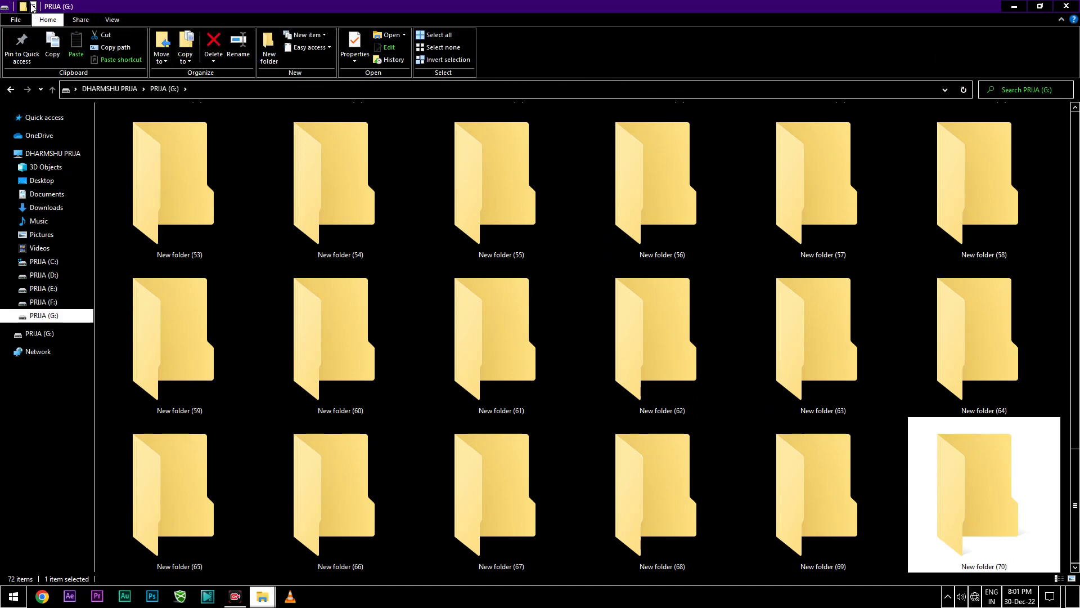
{"action": "left_click", "coordinate": [33, 7]}
{"action": "left_click", "coordinate": [47, 80]}
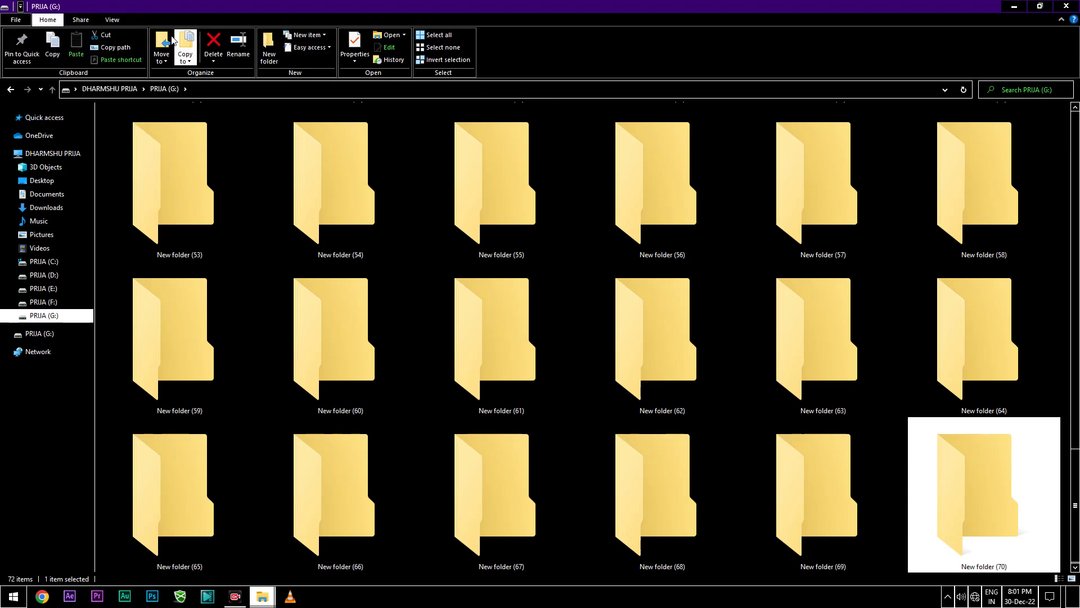
- Create ten more default-named folders with the ribbon's New folder command and refresh the G: drive listing
{"action": "left_click", "coordinate": [270, 52]}
{"action": "left_click", "coordinate": [270, 52]}
{"action": "left_click", "coordinate": [270, 52]}
{"action": "left_click", "coordinate": [270, 51]}
{"action": "left_click", "coordinate": [270, 52]}
{"action": "left_click", "coordinate": [270, 52]}
{"action": "left_click", "coordinate": [270, 52]}
{"action": "left_click", "coordinate": [270, 52]}
{"action": "left_click", "coordinate": [270, 52]}
{"action": "left_click", "coordinate": [270, 51]}
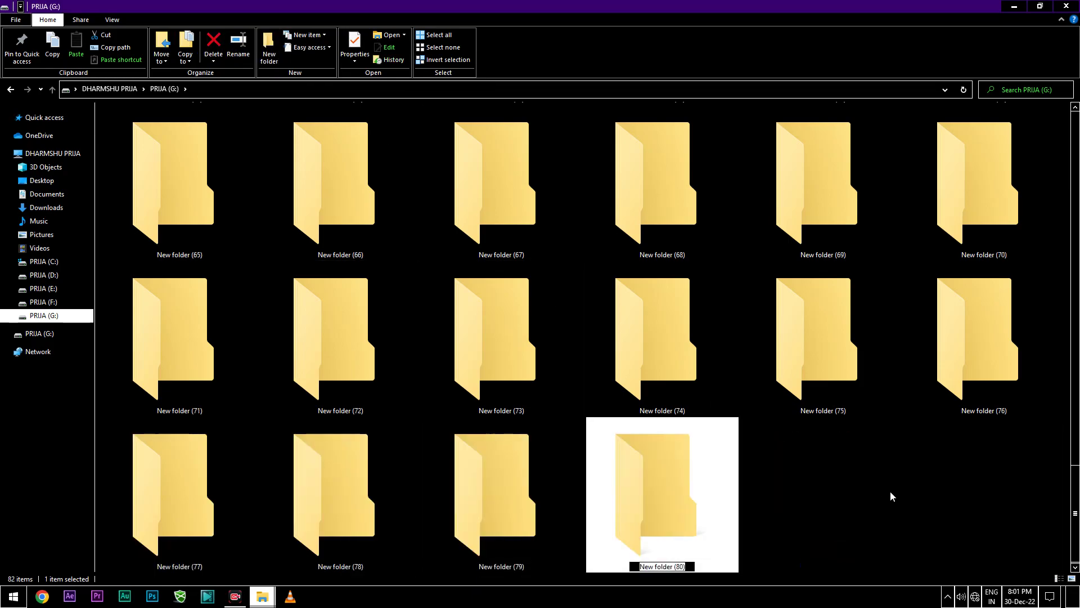
{"action": "key", "text": "F5"}
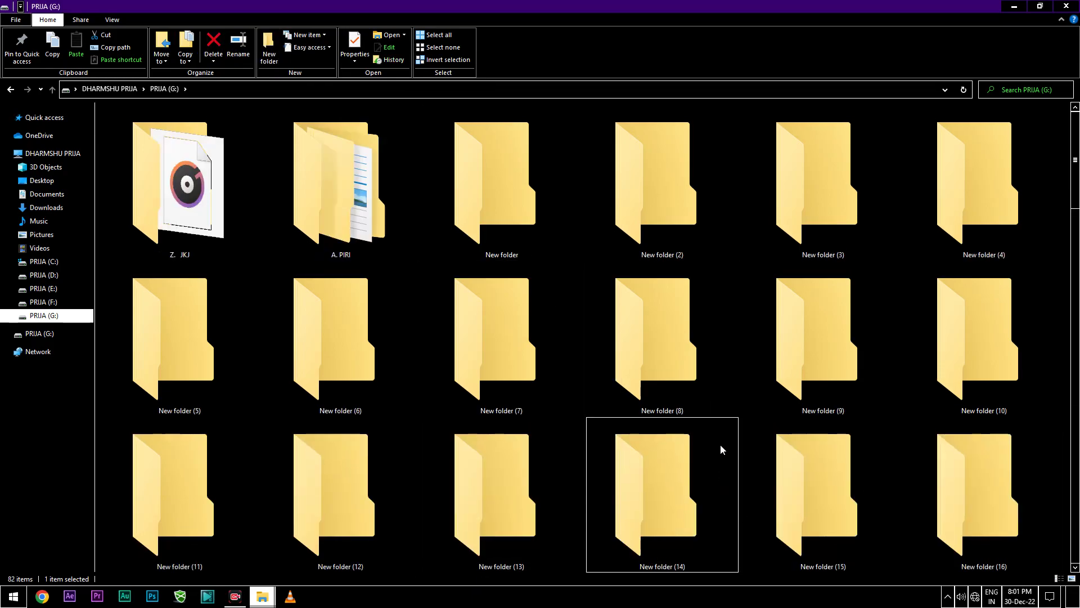
- Delete all default-named folders, from New folder through New folder (80), from the G: drive and close its window
{"action": "left_click", "coordinate": [557, 256]}
{"action": "scroll", "coordinate": [553, 268], "scroll_direction": "down", "scroll_amount": 10}
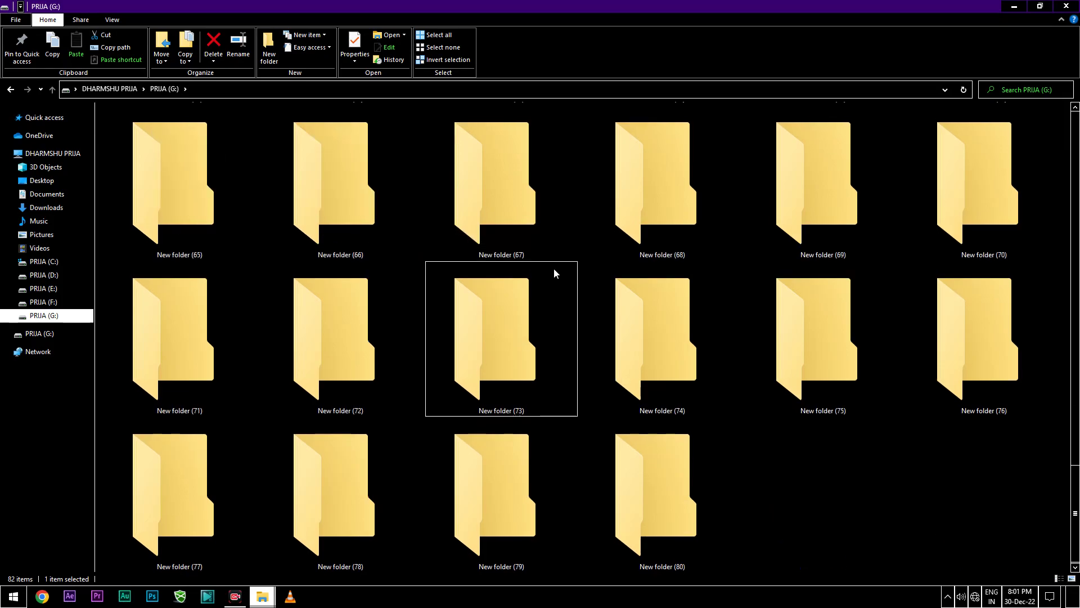
{"action": "left_click", "coordinate": [669, 505], "text": "shift"}
{"action": "key", "text": "Delete"}
{"action": "key", "text": "Return"}
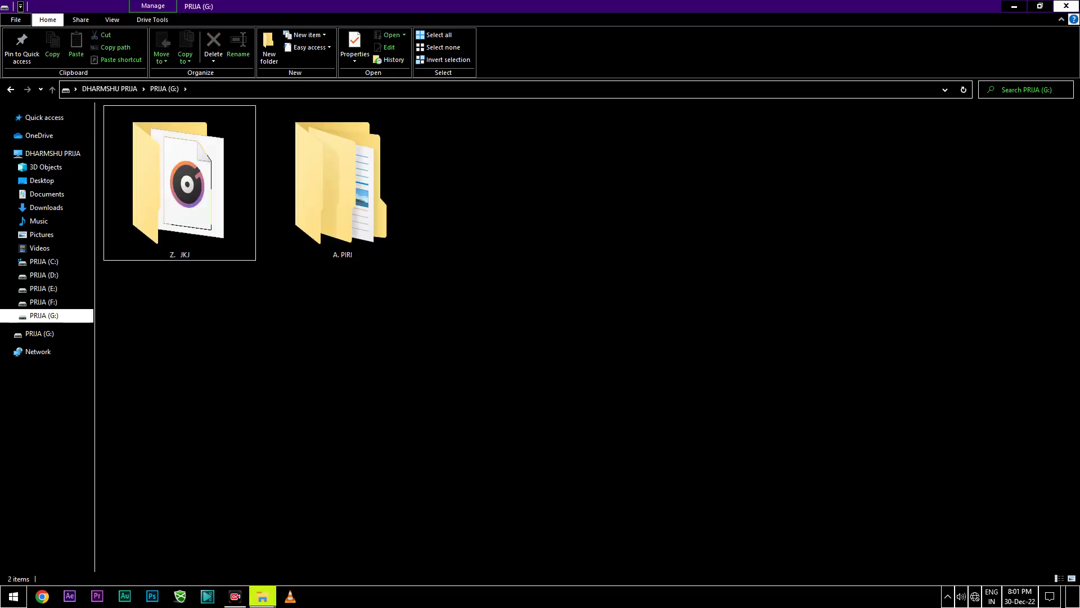
{"action": "left_click", "coordinate": [1066, 6]}
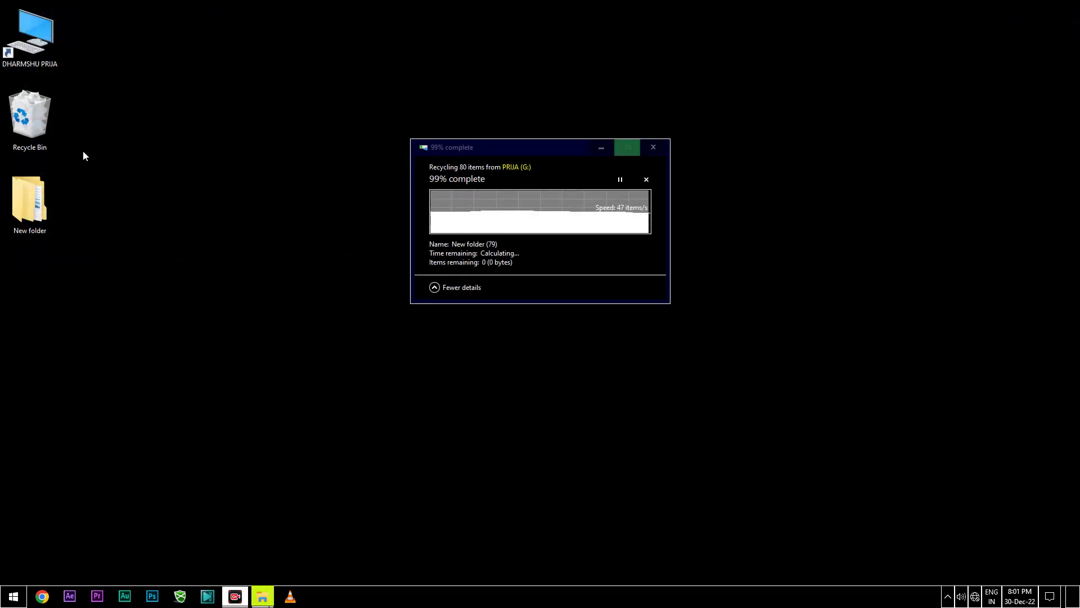
- Open the Recycle Bin from the desktop and permanently delete all the items in it
{"action": "double_click", "coordinate": [27, 127]}
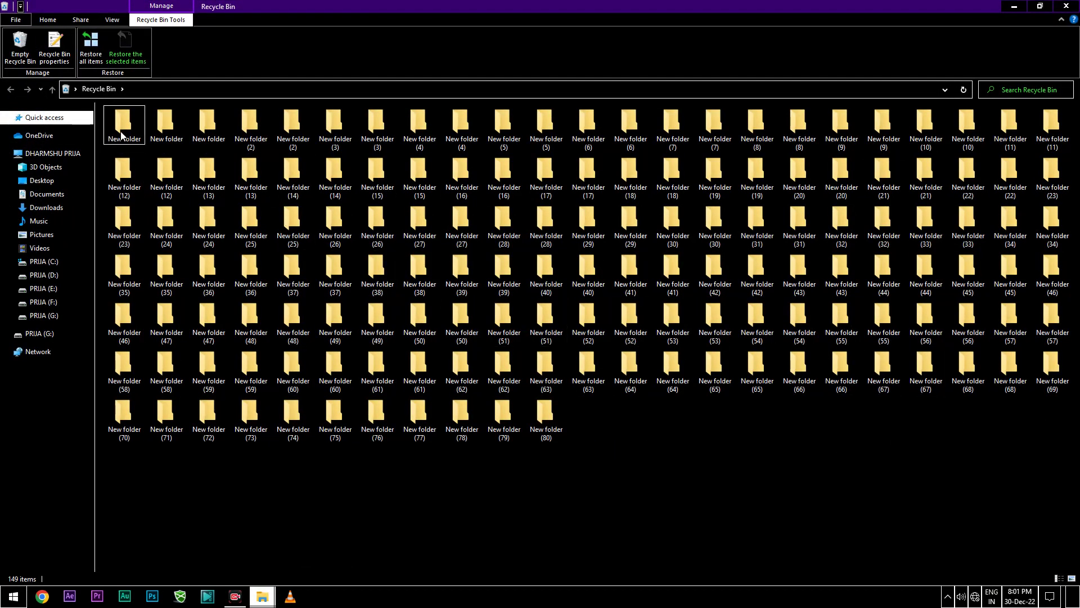
{"action": "key", "text": "ctrl+a"}
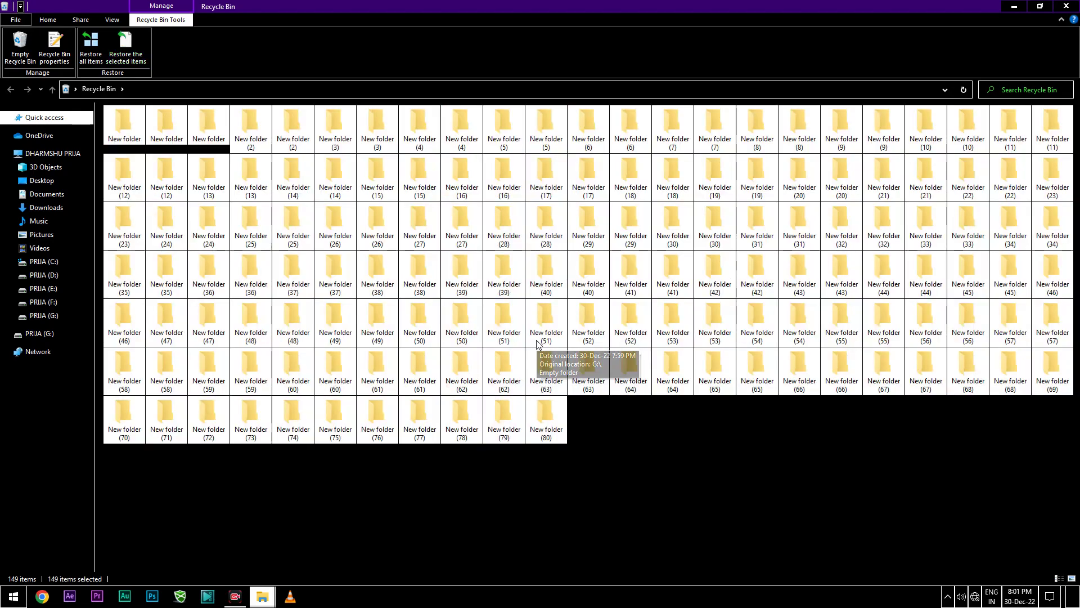
{"action": "key", "text": "Delete"}
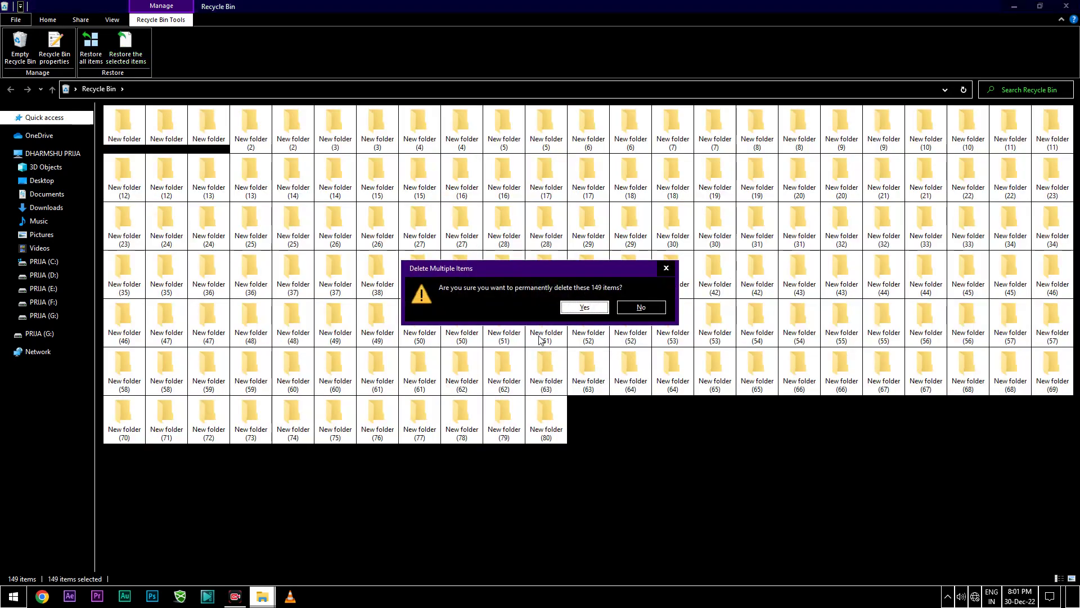
{"action": "key", "text": "Return"}
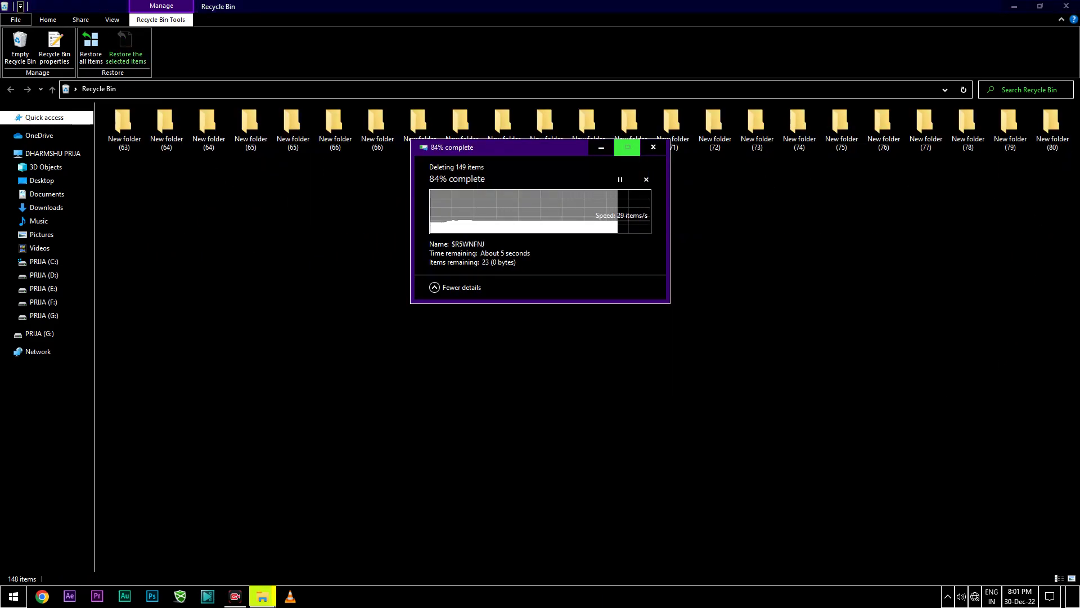
- Minimize the Recycle Bin window and refresh the desktop three times
{"action": "left_click", "coordinate": [1014, 7]}
{"action": "right_click", "coordinate": [776, 35]}
{"action": "left_click", "coordinate": [809, 67]}
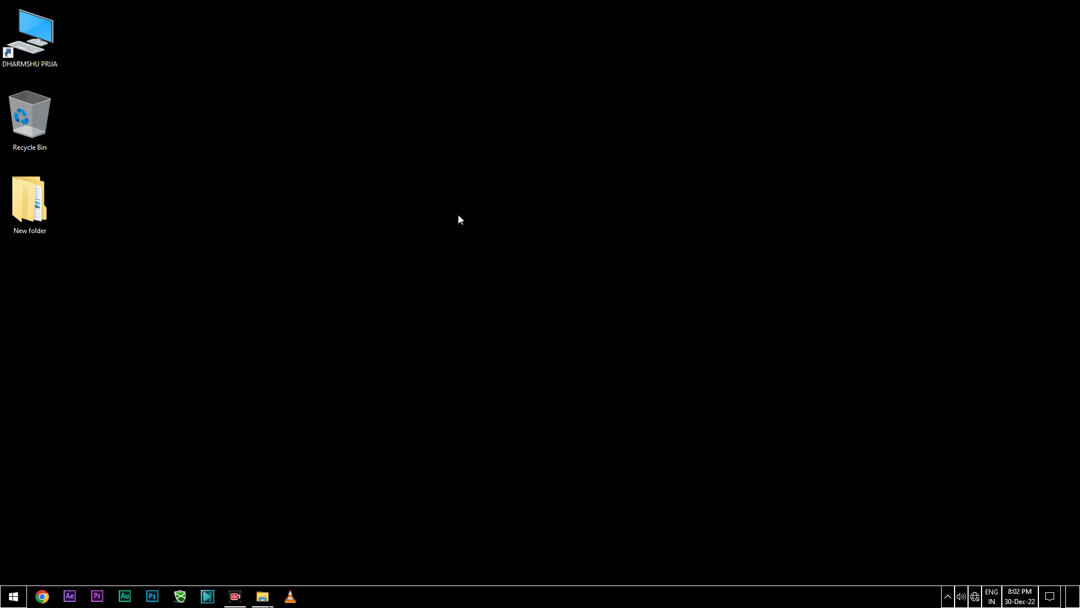
{"action": "right_click", "coordinate": [217, 15]}
{"action": "left_click", "coordinate": [285, 47]}
{"action": "right_click", "coordinate": [300, 21]}
{"action": "left_click", "coordinate": [332, 55]}
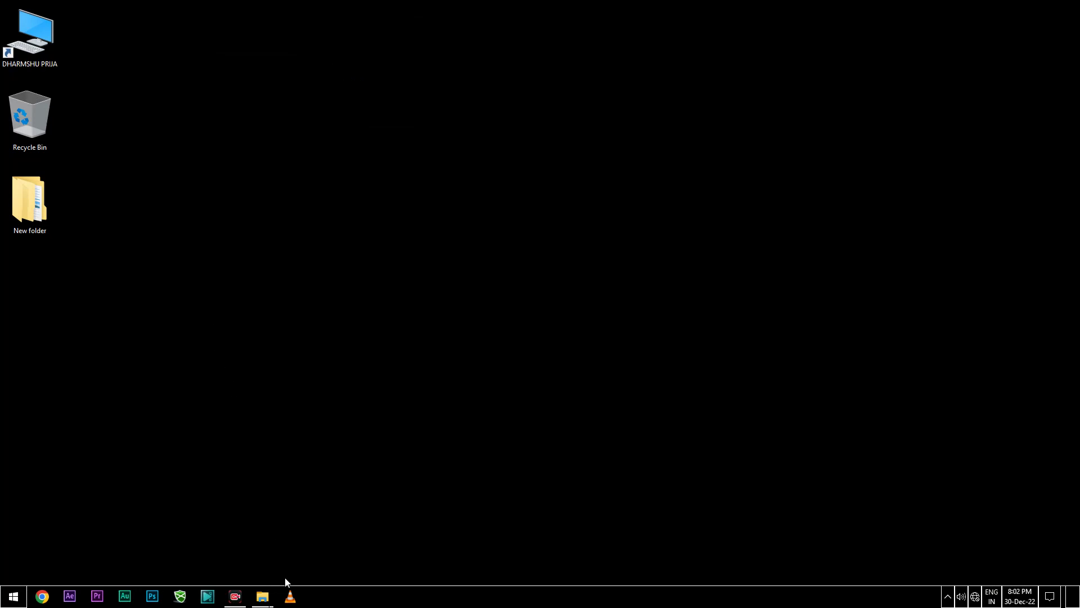